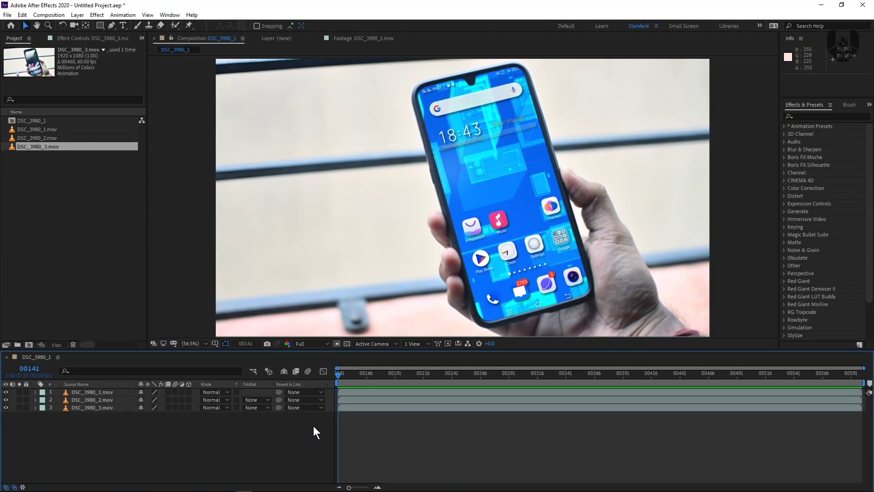
# Step: Preview the finished composite, hiding layers 1 and 2 to compare versions, then restoring them
pyautogui.moveTo(345, 376); pyautogui.dragTo(517, 367)
pyautogui.click(5, 392)
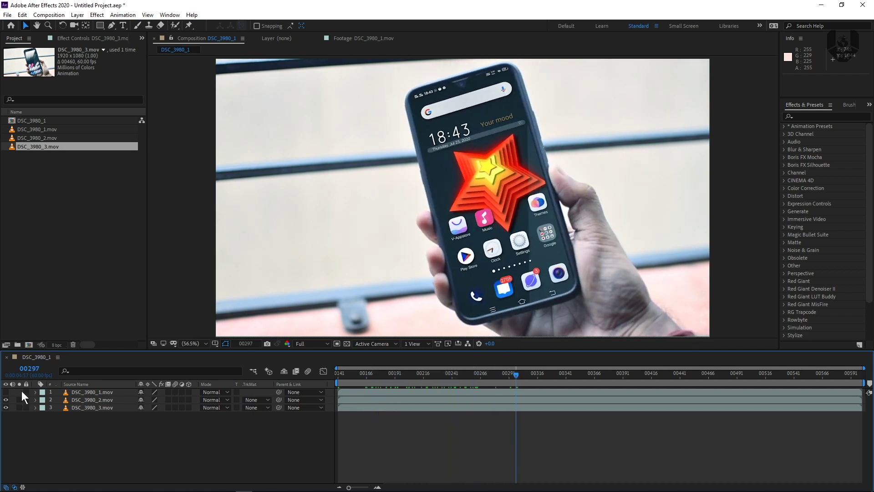
pyautogui.click(6, 400)
pyautogui.press('Home')
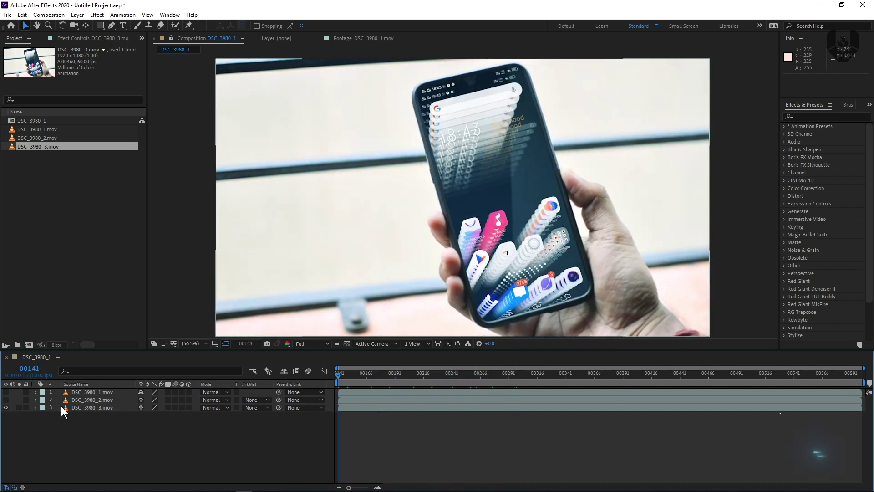
pyautogui.click(6, 392)
pyautogui.click(5, 399)
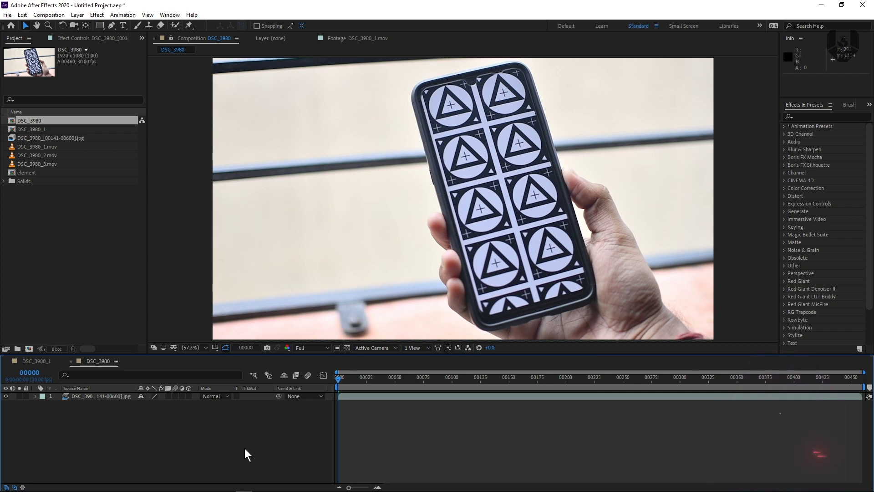
# Step: Scrub the tracking-marker phone footage and check the alpha_alpha mask against it
pyautogui.moveTo(346, 378); pyautogui.dragTo(411, 381)
pyautogui.press('Home')
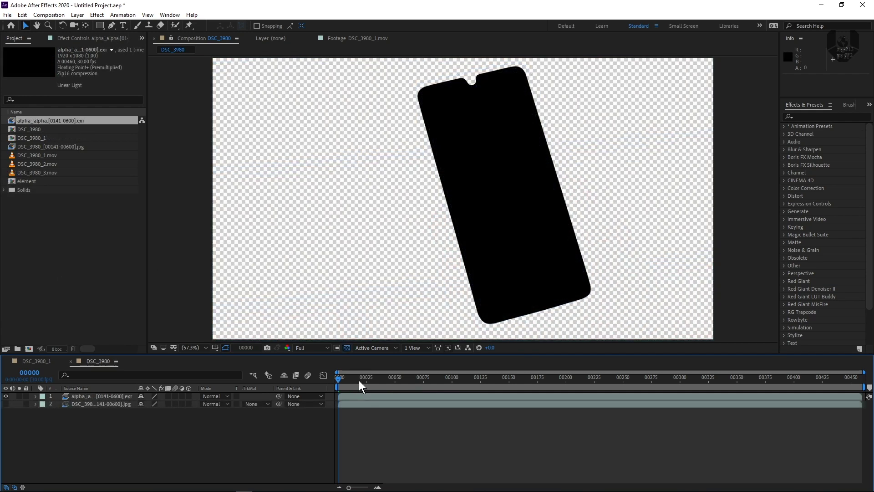
pyautogui.moveTo(359, 380); pyautogui.dragTo(3, 442)
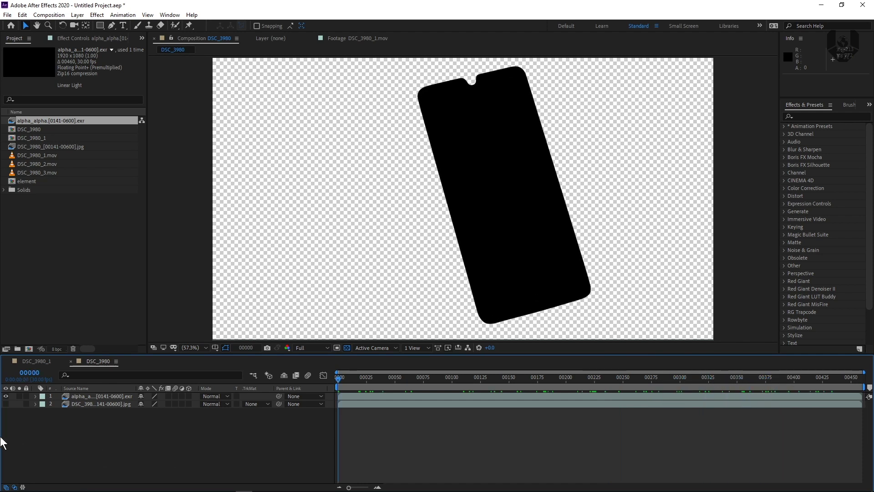
# Step: Toggle visibility of the footage and alpha mask layers to compare them
pyautogui.click(6, 403)
pyautogui.click(6, 396)
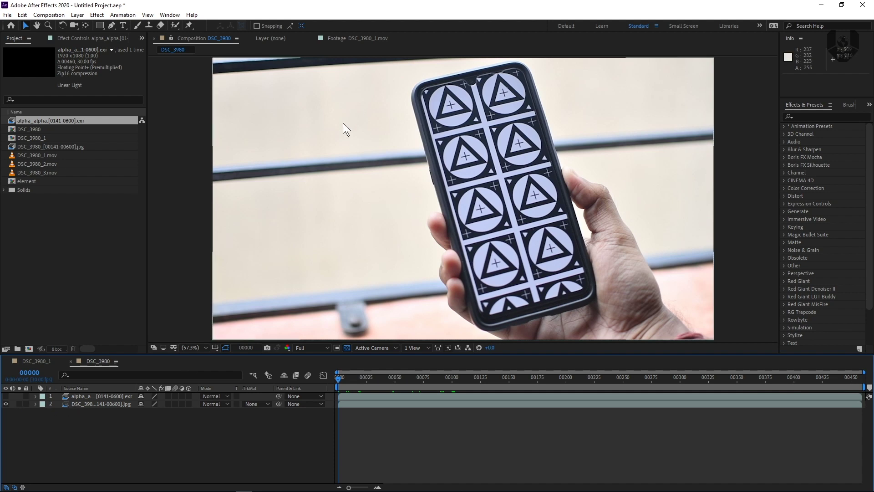
pyautogui.click(6, 396)
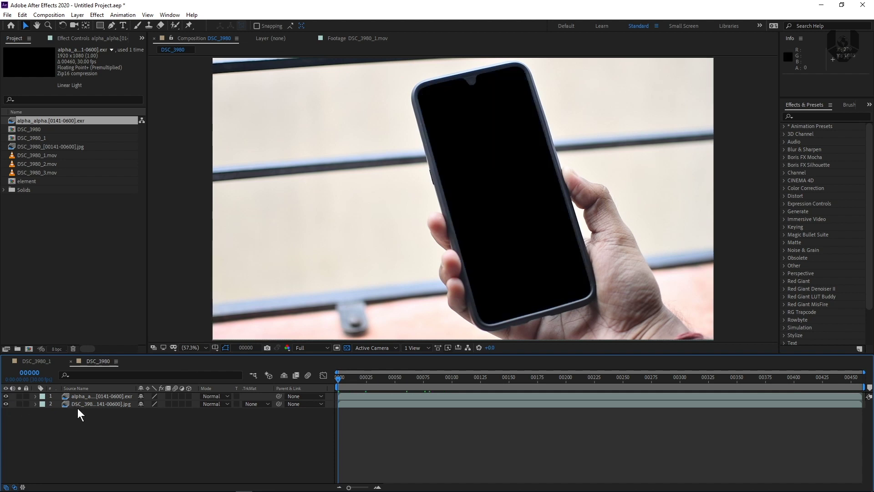
# Step: Set the footage layer's Track Matte to Alpha Matte 'alpha_alpha.[0141-0600].exr' and select it
pyautogui.click(255, 405)
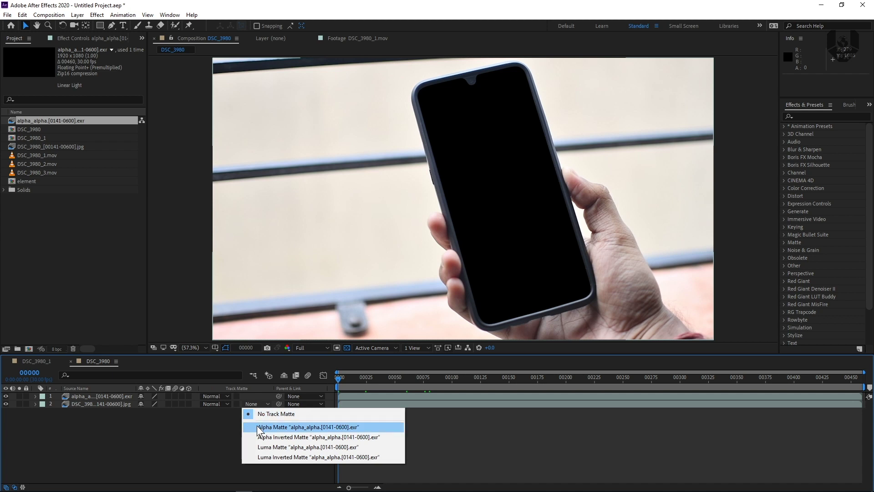
pyautogui.click(292, 432)
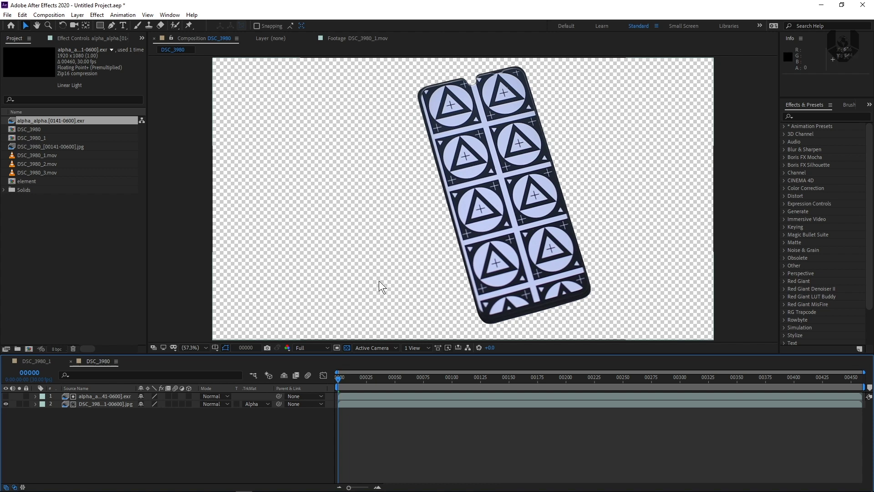
pyautogui.click(107, 405)
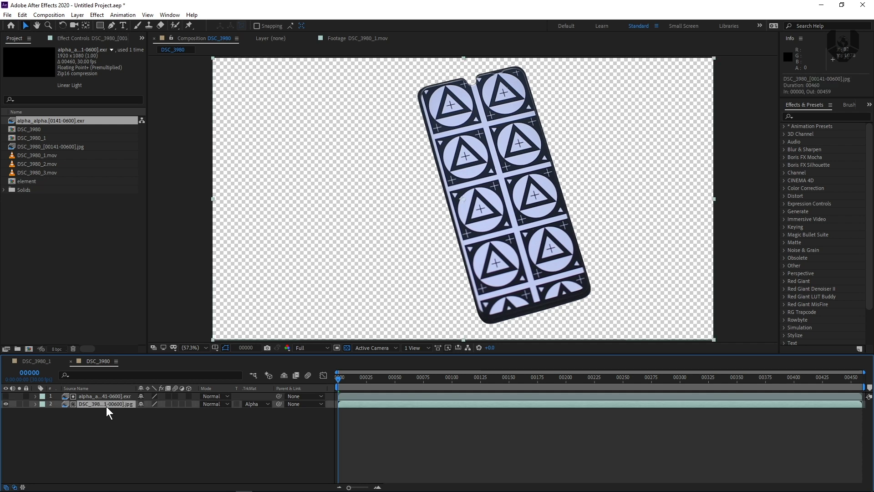
pyautogui.click(22, 15)
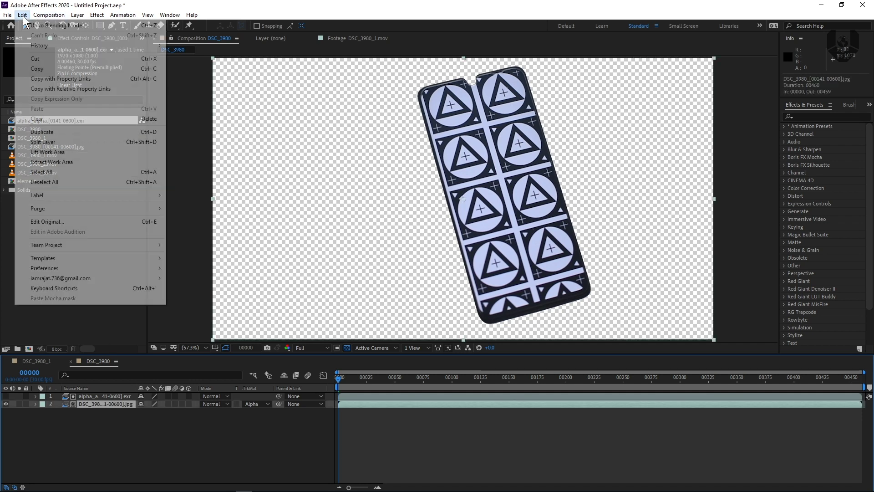
# Step: Duplicate the footage layer, move the copy to the bottom, and rename it BG
pyautogui.click(41, 132)
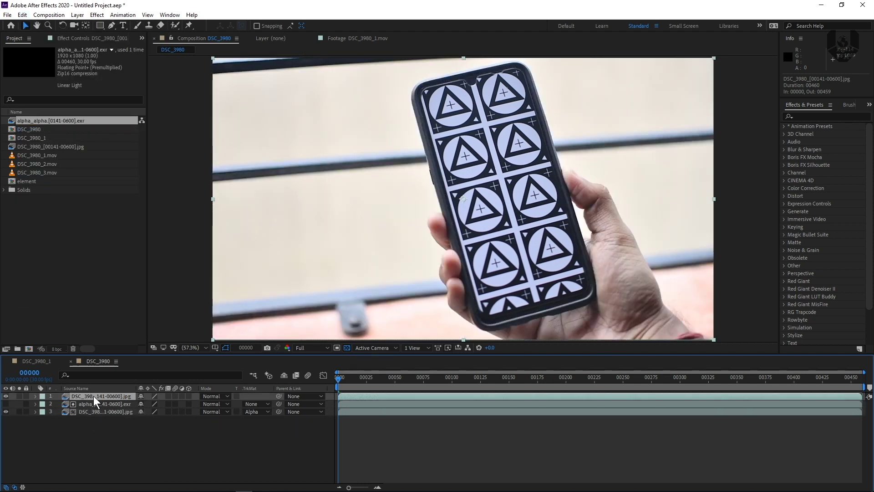
pyautogui.moveTo(95, 400); pyautogui.dragTo(99, 417)
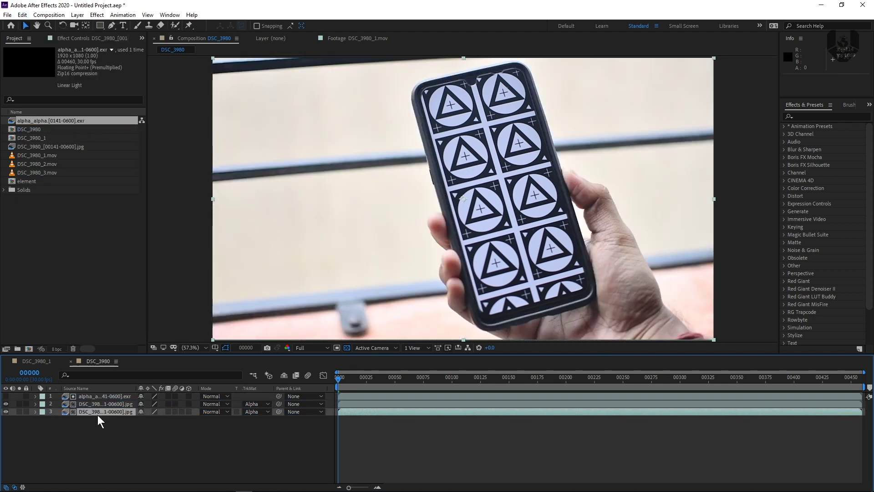
pyautogui.rightClick(98, 415)
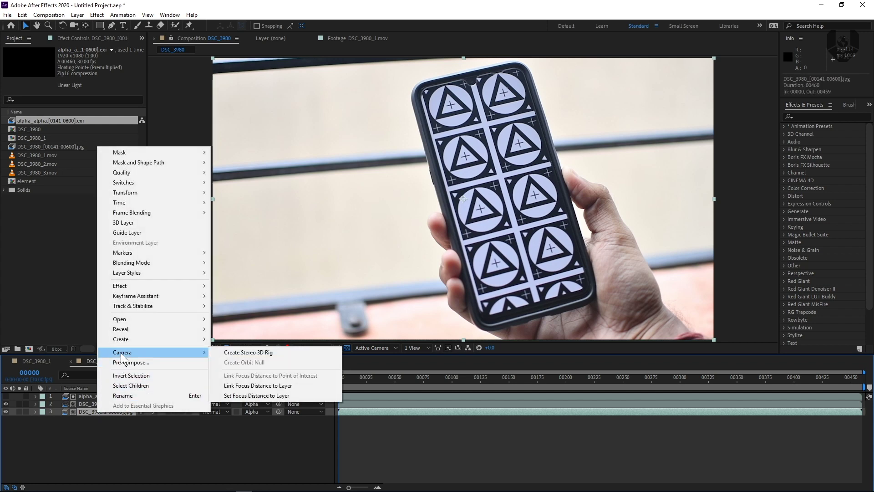
pyautogui.click(119, 395)
pyautogui.write('BG')
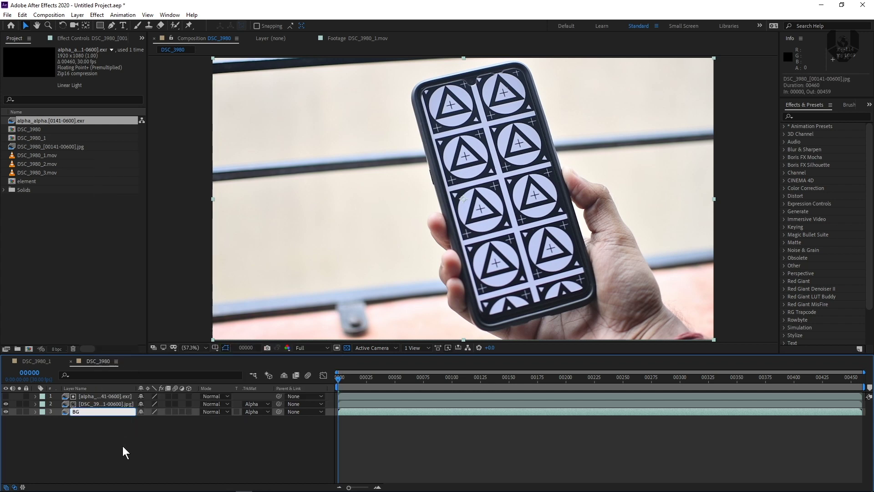
pyautogui.click(123, 453)
# Step: Precompose the matted footage and alpha mask layers into a pre-comp named FG
pyautogui.click(110, 405)
pyautogui.keyDown('ctrl'); pyautogui.click(110, 397); pyautogui.keyUp('ctrl')
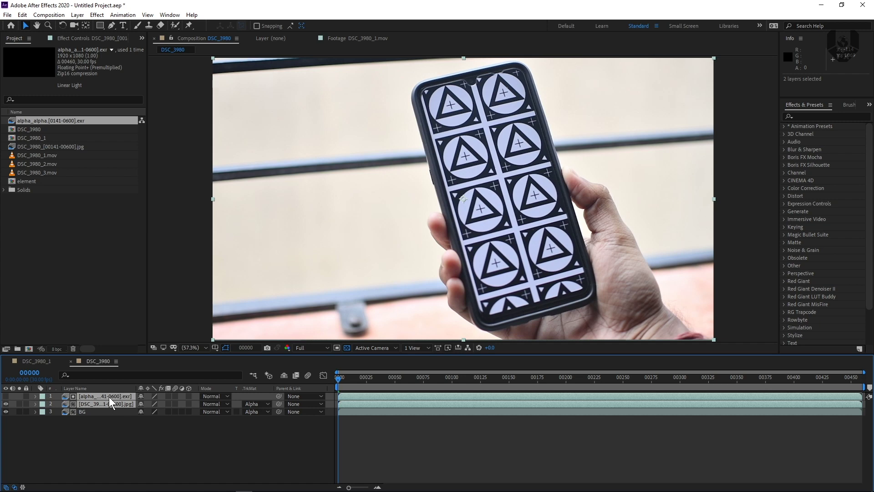
pyautogui.rightClick(109, 398)
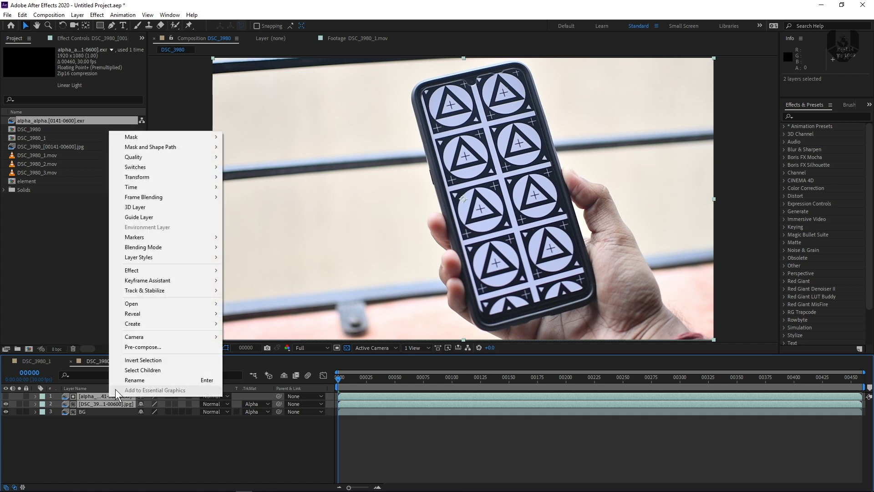
pyautogui.click(137, 348)
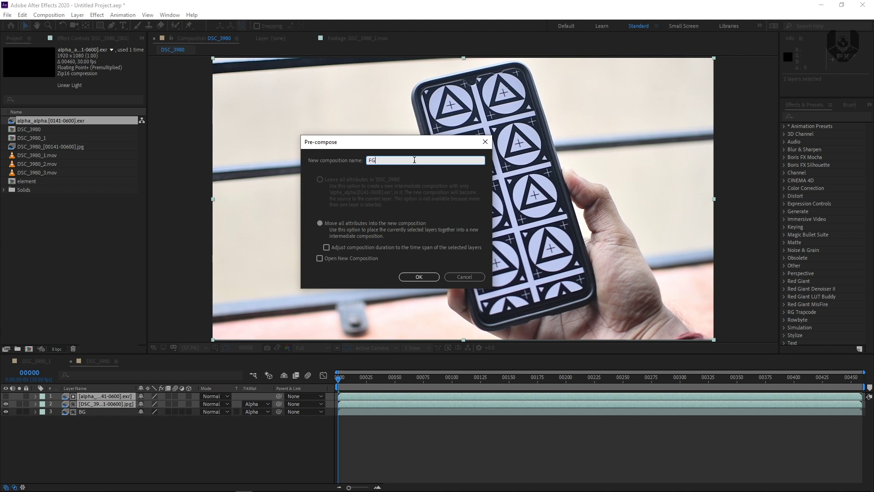
pyautogui.click(416, 277)
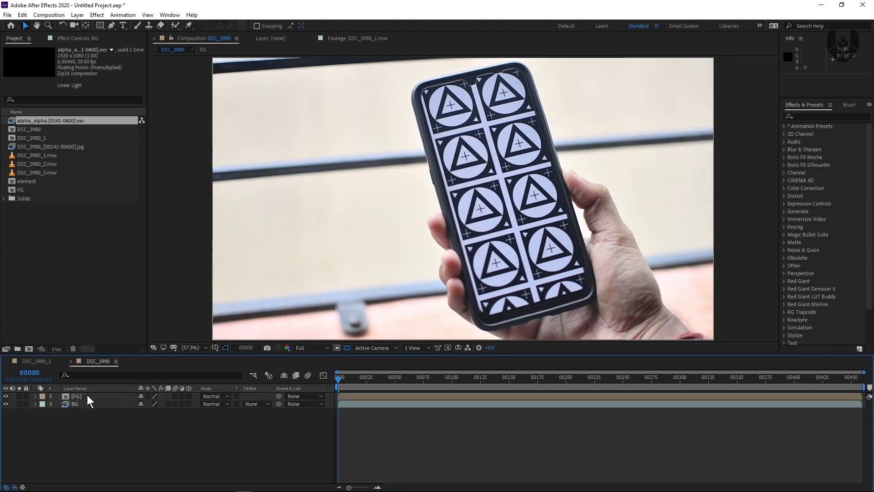
pyautogui.click(87, 396)
# Step: Check the FG pre-comp's contents, then return to DSC_3980 and hide the BG layer
pyautogui.click(88, 404)
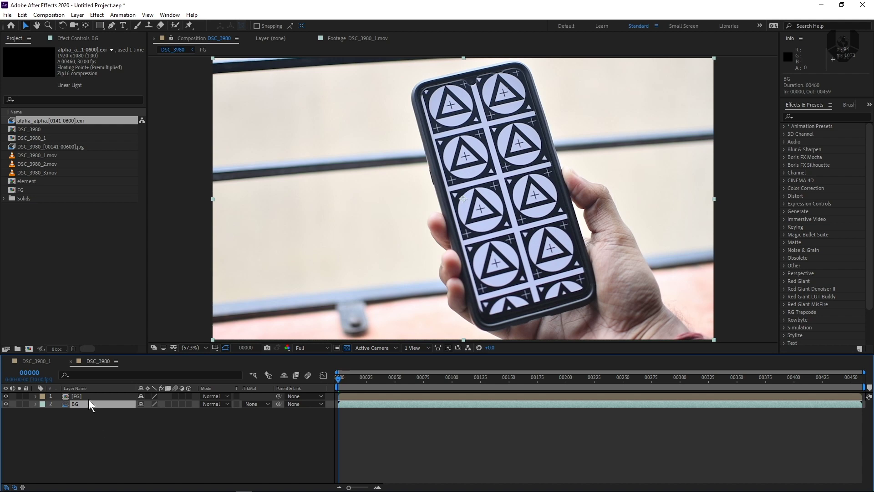
pyautogui.doubleClick(88, 397)
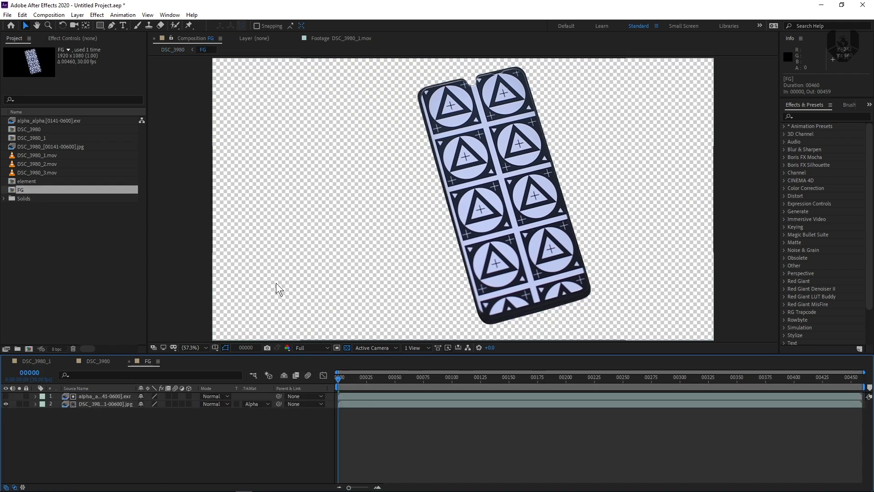
pyautogui.click(98, 361)
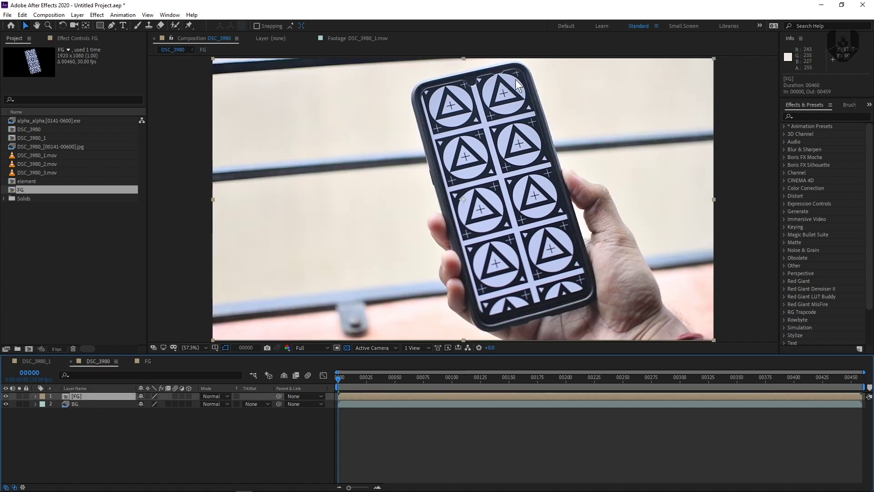
pyautogui.click(5, 403)
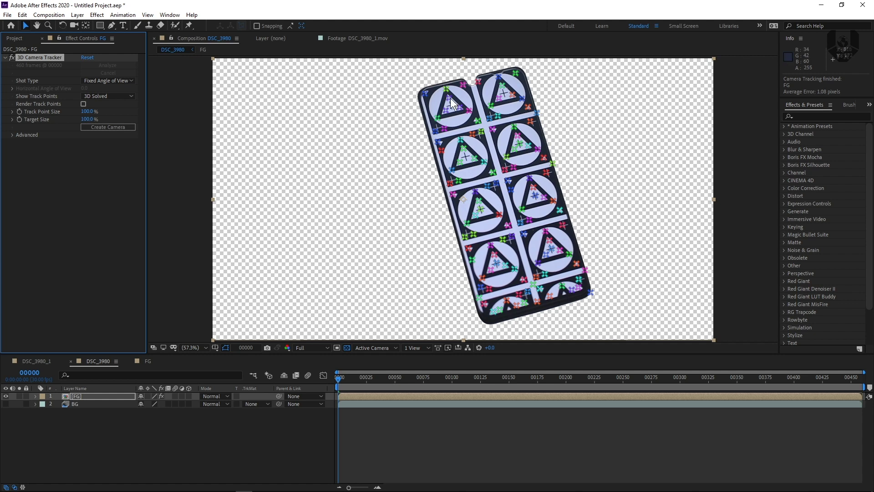
# Step: From a band of phone track points, set the ground plane and origin, then create a solid and camera
pyautogui.moveTo(349, 382); pyautogui.dragTo(298, 394)
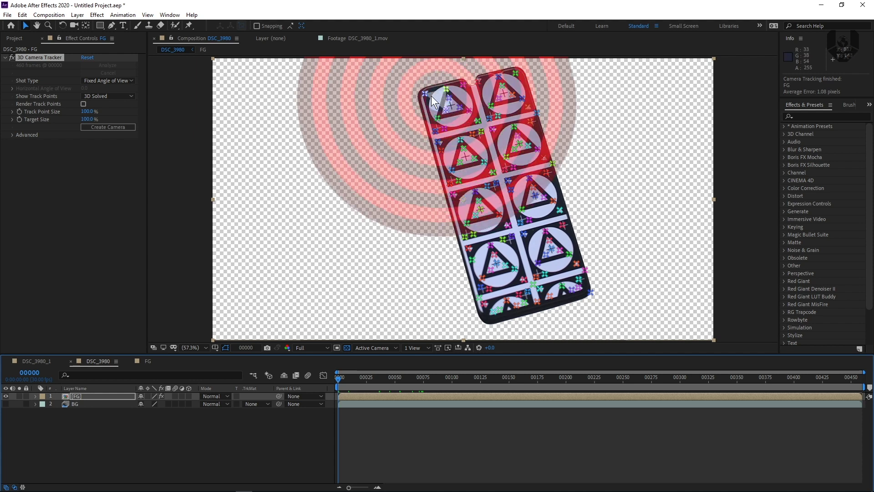
pyautogui.moveTo(431, 95)
pyautogui.mouseDown()
pyautogui.moveTo(529, 132)
pyautogui.moveTo(556, 240)
pyautogui.moveTo(504, 283)
pyautogui.moveTo(455, 268)
pyautogui.moveTo(442, 118)
pyautogui.moveTo(483, 161)
pyautogui.mouseUp()
pyautogui.rightClick(482, 162)
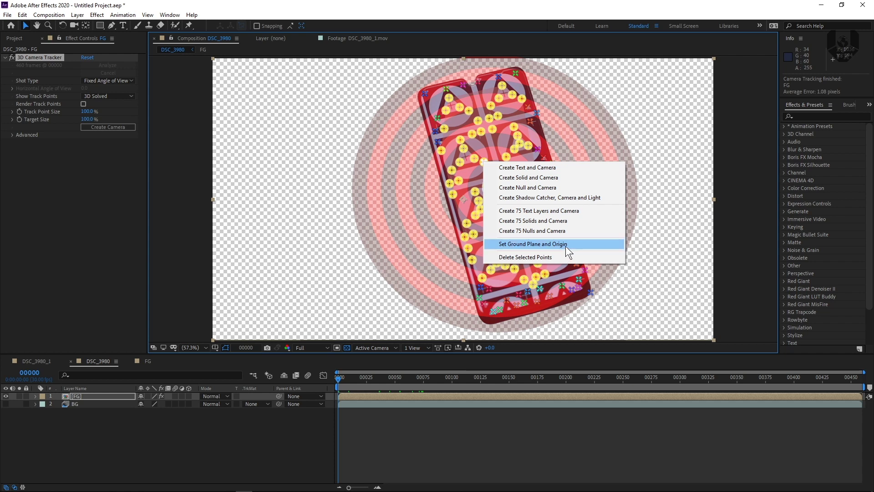
pyautogui.click(542, 243)
pyautogui.rightClick(497, 156)
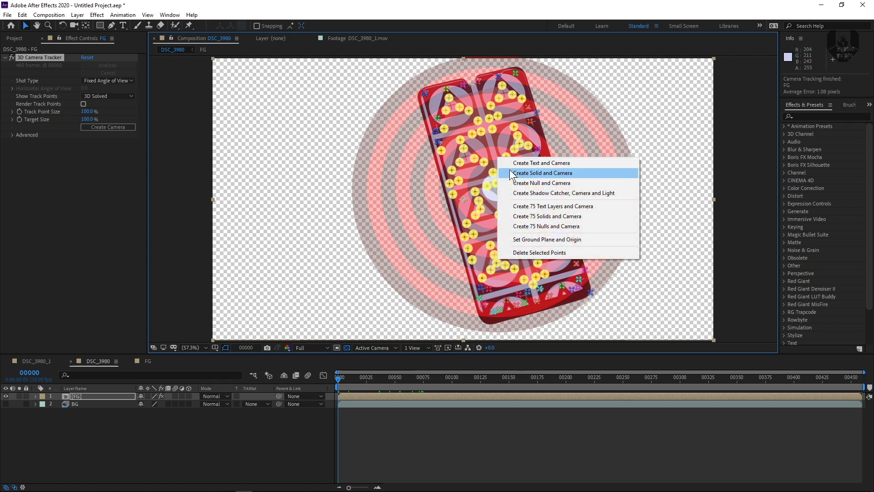
pyautogui.click(509, 172)
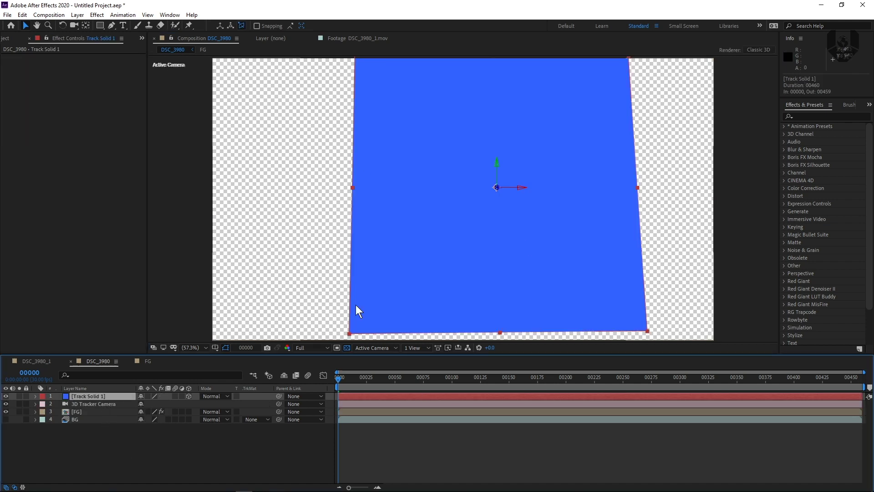
# Step: Scale Track Solid 1 to 43% and move the FG layer above it
pyautogui.press('s')
pyautogui.moveTo(151, 404); pyautogui.dragTo(116, 398)
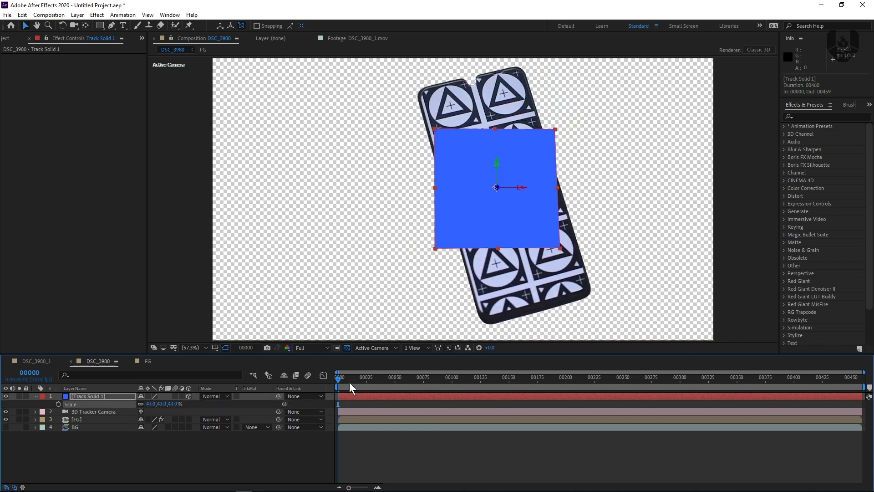
pyautogui.click(97, 438)
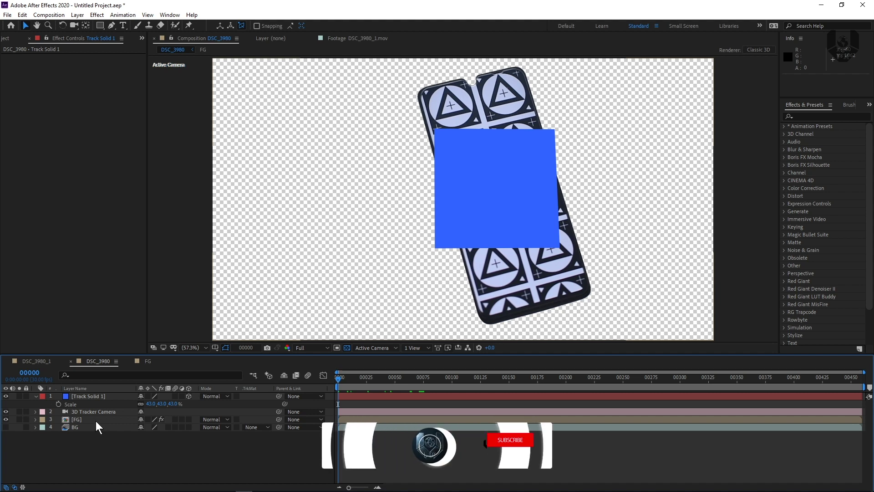
pyautogui.moveTo(94, 419); pyautogui.dragTo(97, 397)
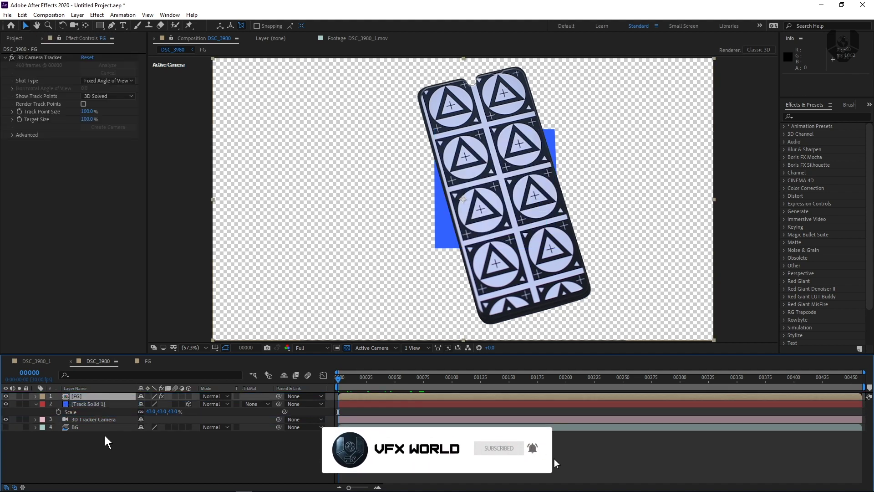
# Step: Inside FG, set the footage's Track Matte to Alpha Inverted Matte, then deselect all in DSC_3980
pyautogui.doubleClick(86, 398)
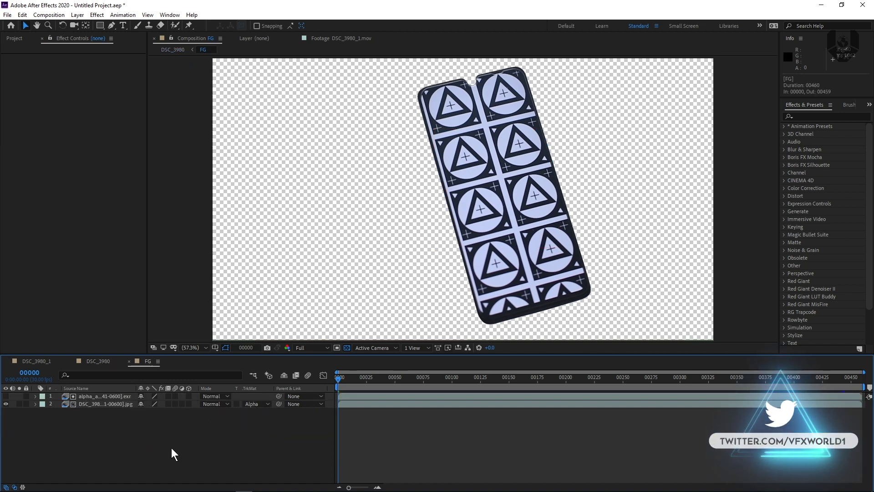
pyautogui.click(264, 403)
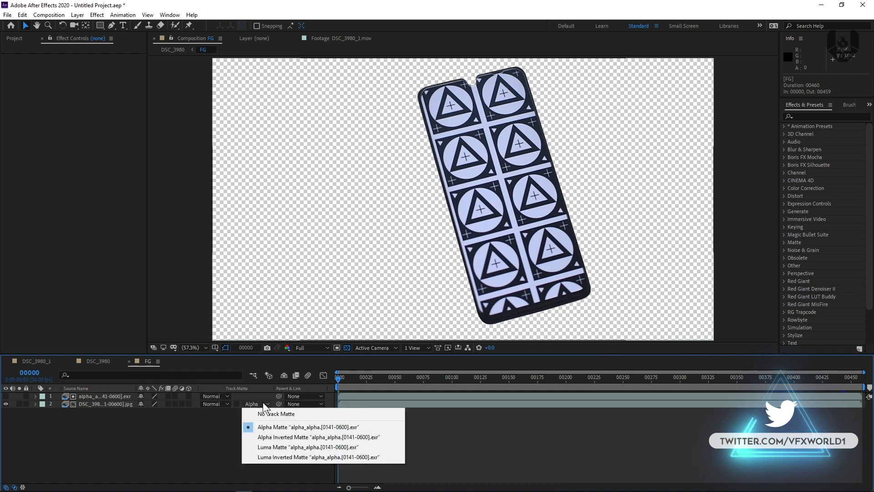
pyautogui.click(280, 437)
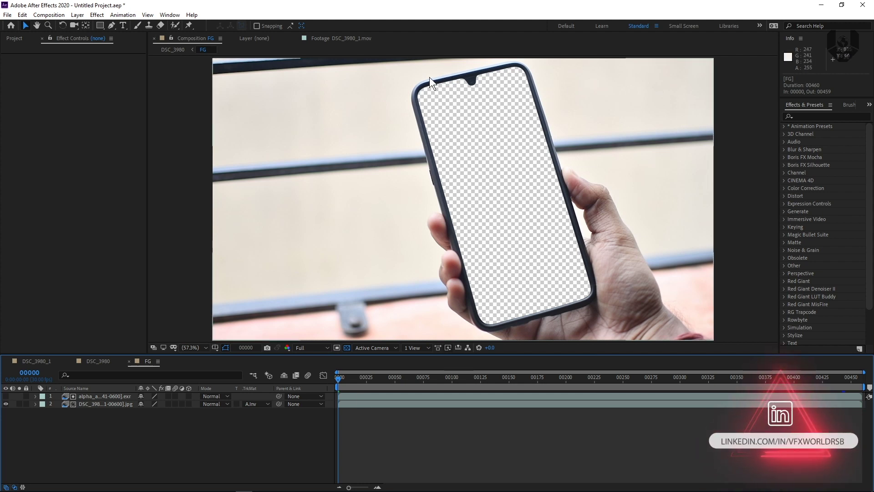
pyautogui.click(91, 359)
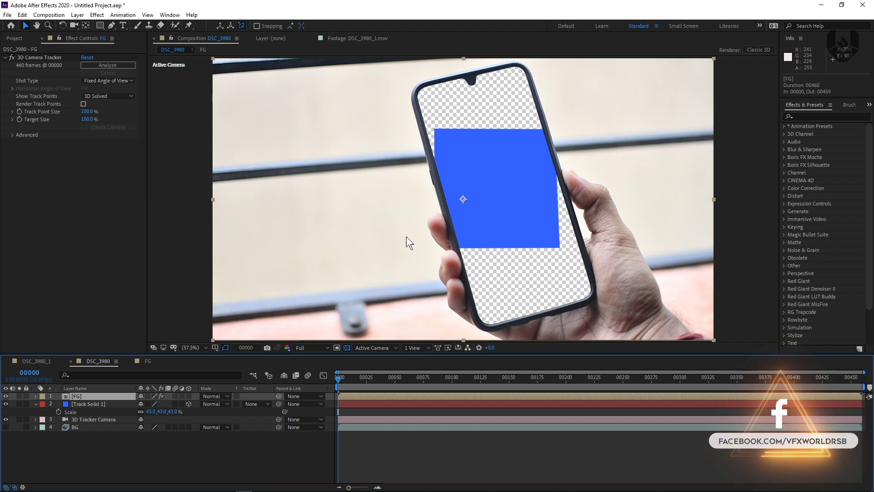
pyautogui.click(152, 461)
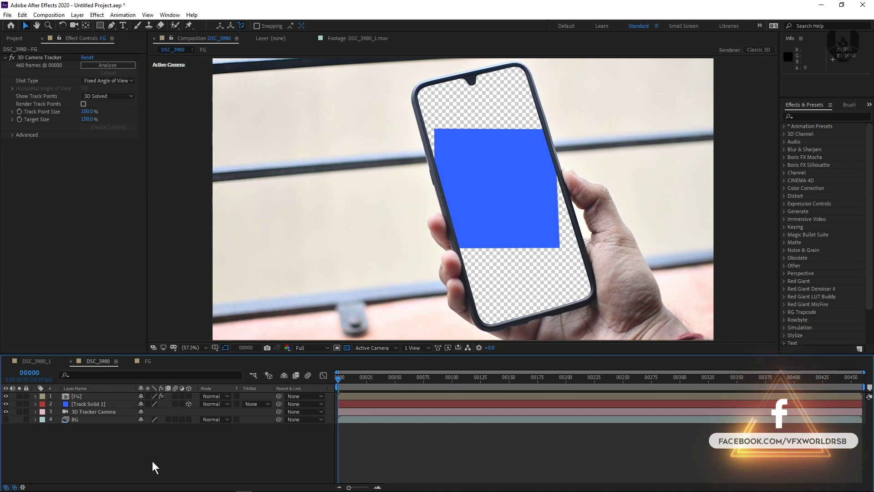
# Step: Create a new black solid layer named e3d
pyautogui.rightClick(152, 461)
pyautogui.moveTo(191, 365)
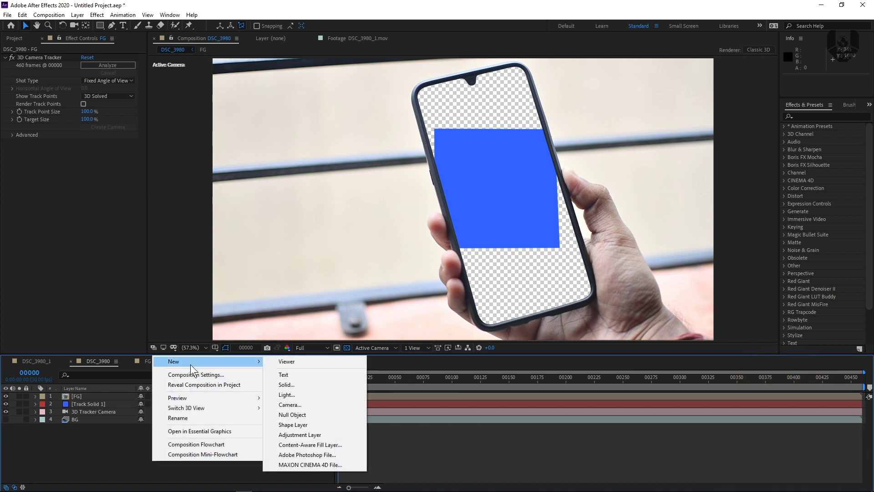
pyautogui.click(301, 384)
pyautogui.write('e3d')
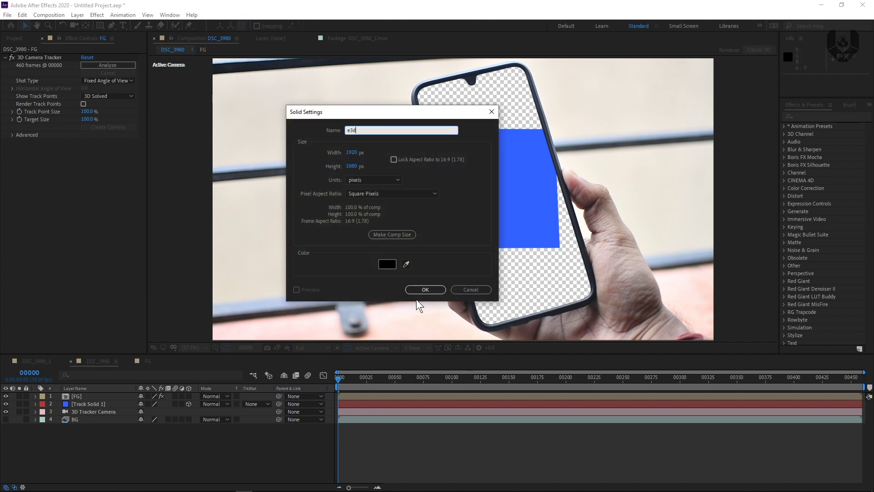
pyautogui.click(425, 289)
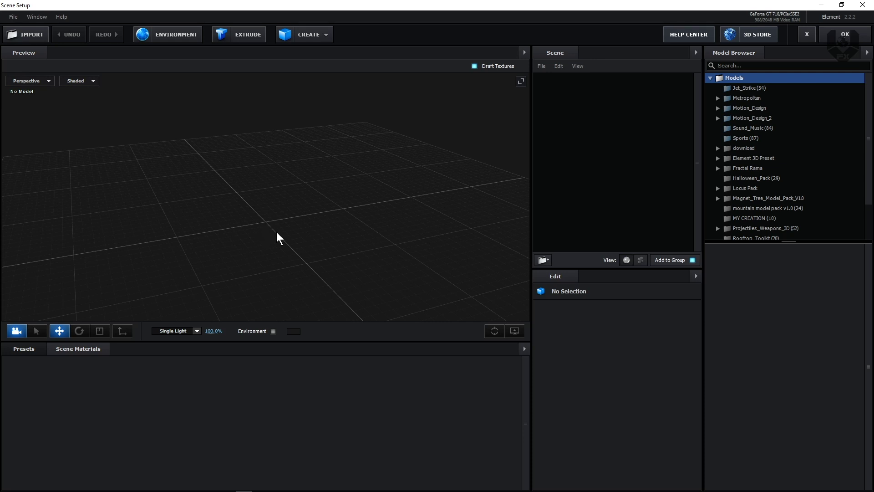
# Step: Load street_layout_01 from Metropolitan (156) models and set its Alignment to Top
pyautogui.doubleClick(740, 98)
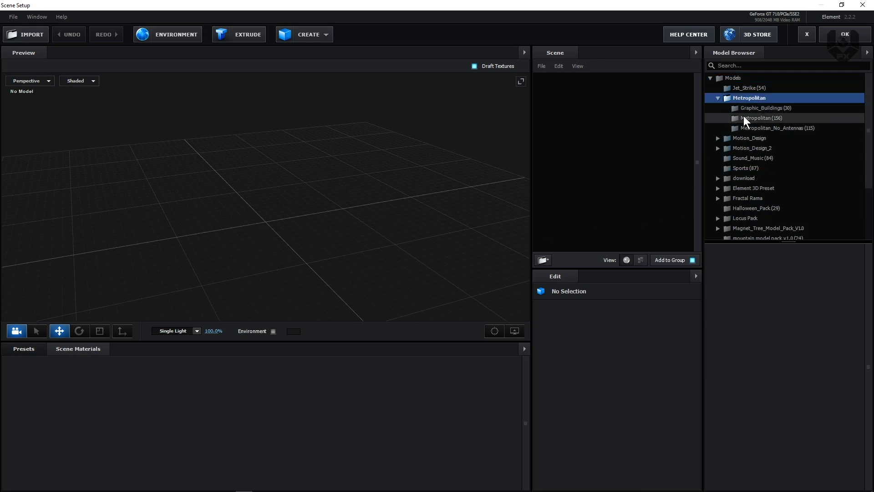
pyautogui.click(746, 120)
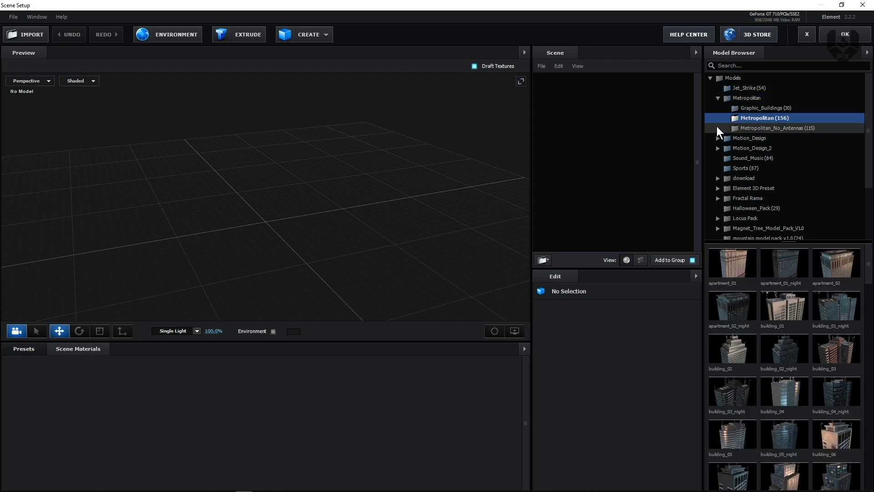
pyautogui.scroll(-8, 746, 364)
pyautogui.scroll(-6, 745, 364)
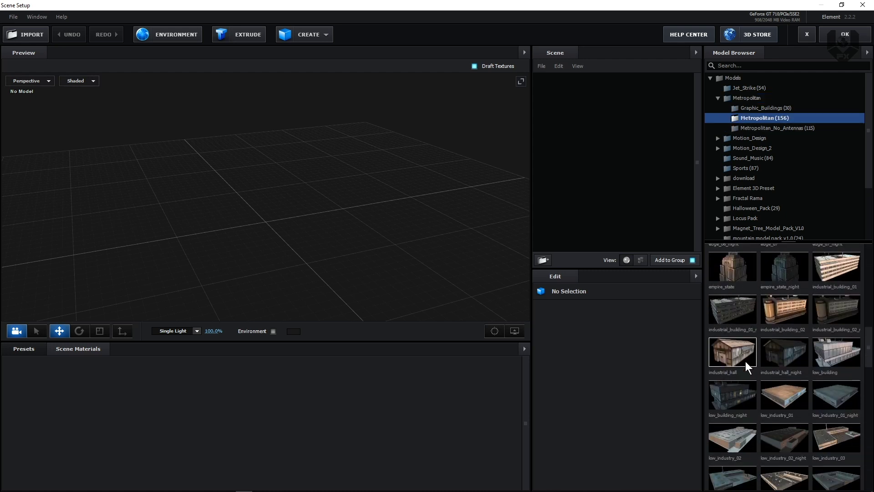
pyautogui.scroll(-10, 747, 367)
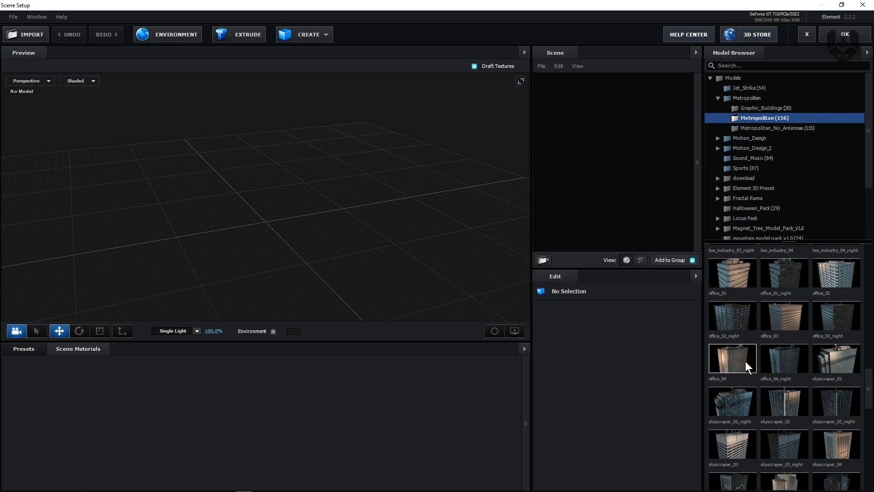
pyautogui.scroll(2, 749, 371)
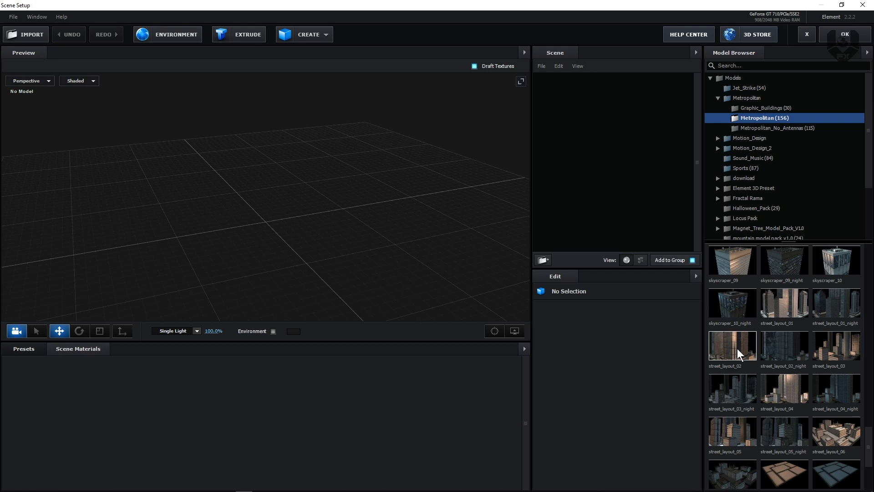
pyautogui.click(789, 320)
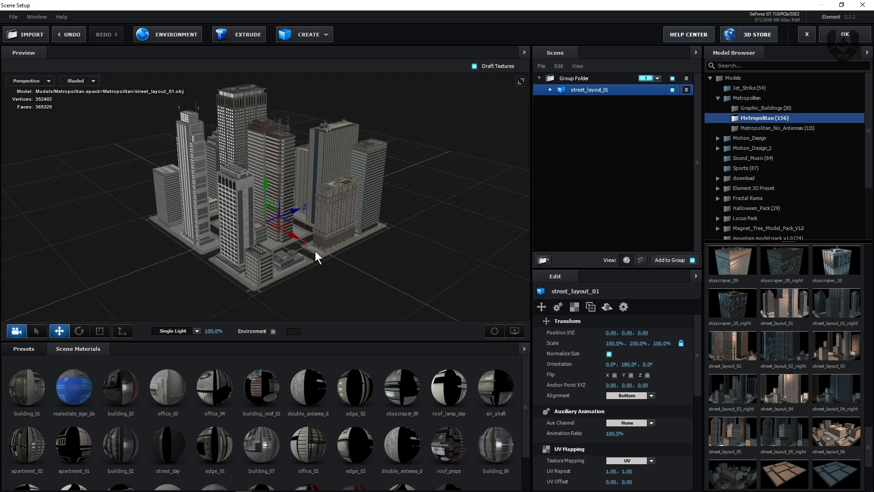
pyautogui.click(624, 396)
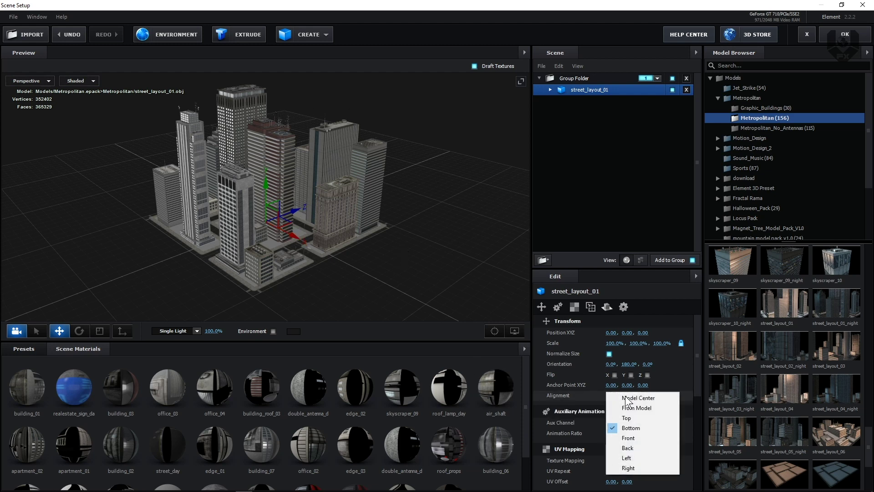
pyautogui.click(629, 414)
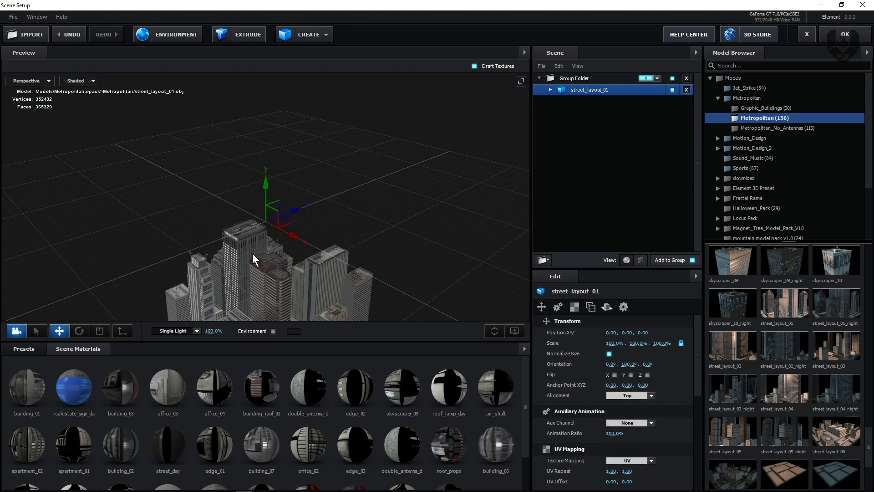
# Step: Orbit the preview around the city, then add street_layout_02 to the scene
pyautogui.moveTo(346, 257); pyautogui.dragTo(233, 234)
pyautogui.moveTo(349, 237); pyautogui.dragTo(258, 292)
pyautogui.moveTo(393, 245); pyautogui.dragTo(342, 245)
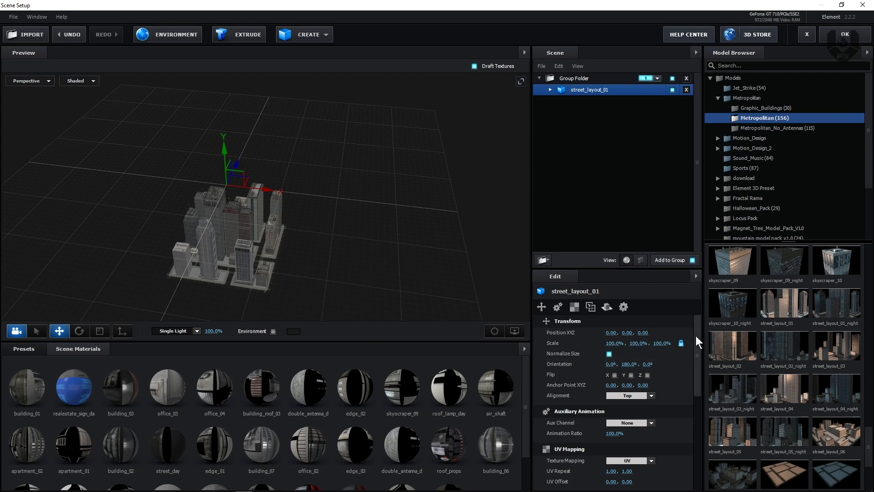
pyautogui.doubleClick(716, 343)
# Step: Top-align street_layout_02 and slide it along X beside the first block
pyautogui.click(630, 395)
pyautogui.click(629, 395)
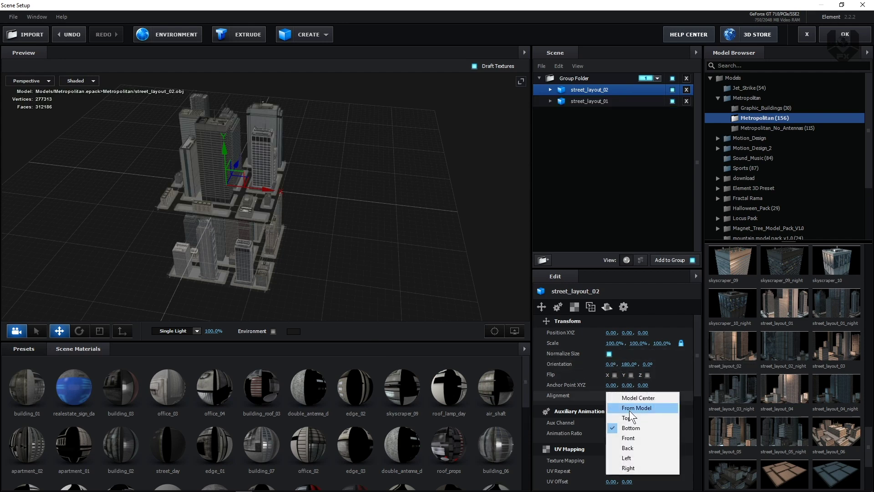
pyautogui.click(625, 418)
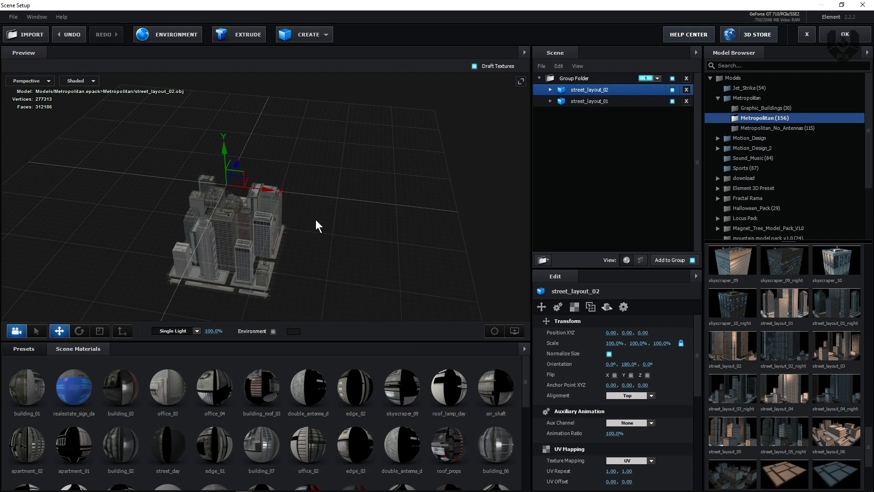
pyautogui.moveTo(258, 188); pyautogui.dragTo(215, 207)
pyautogui.press('r')
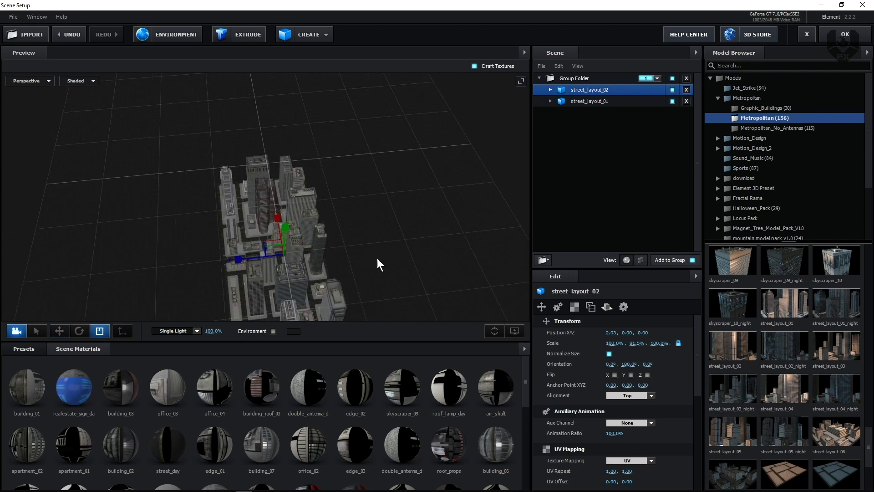
# Step: In Top view, select both street layouts and shift them left, then return to Perspective
pyautogui.click(33, 80)
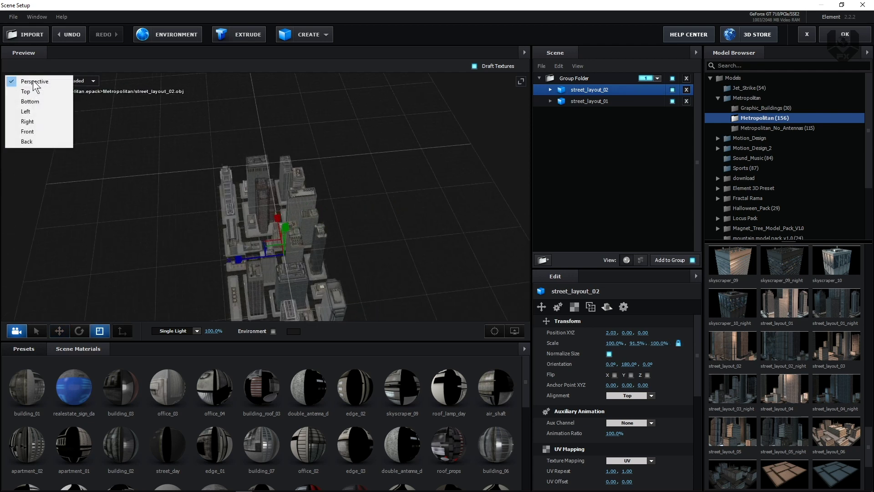
pyautogui.click(37, 90)
pyautogui.scroll(-3, 172, 190)
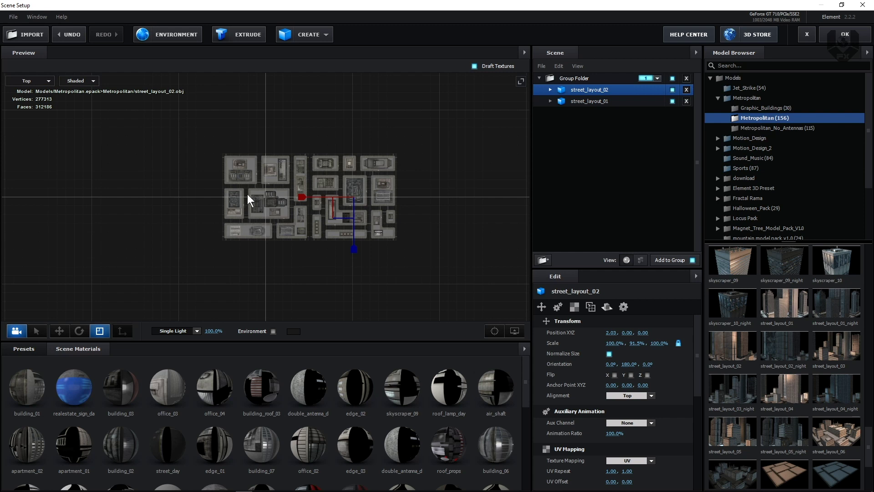
pyautogui.click(591, 101)
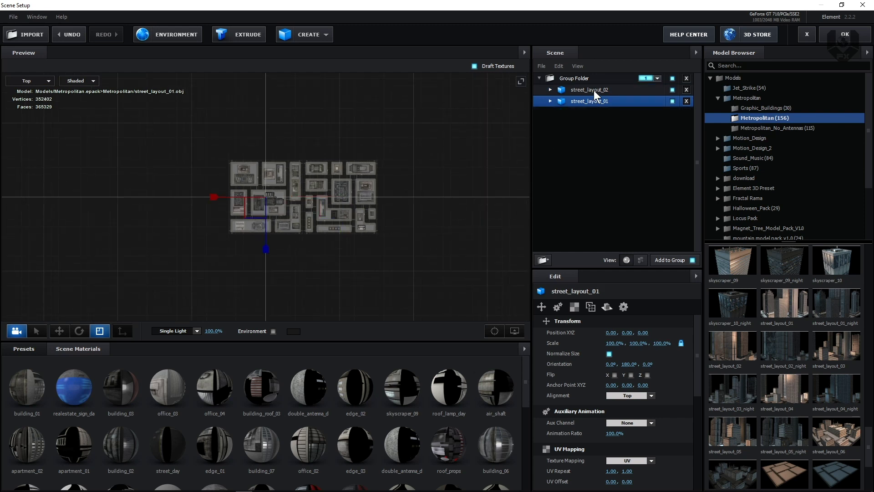
pyautogui.keyDown('ctrl'); pyautogui.click(593, 90); pyautogui.keyUp('ctrl')
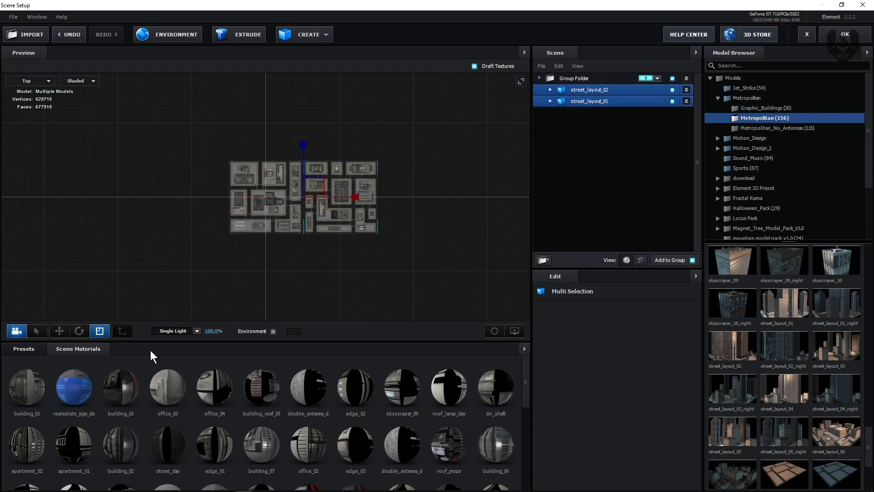
pyautogui.click(63, 332)
pyautogui.moveTo(332, 197); pyautogui.dragTo(293, 193)
pyautogui.click(30, 83)
pyautogui.click(39, 83)
pyautogui.moveTo(135, 252); pyautogui.dragTo(193, 222)
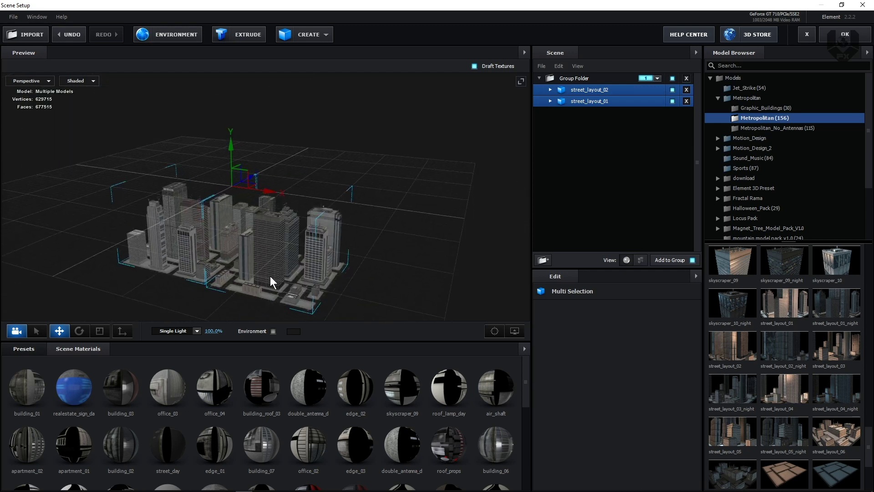
# Step: Apply the Physical Wireframe_Glass material preset to both city models
pyautogui.click(26, 346)
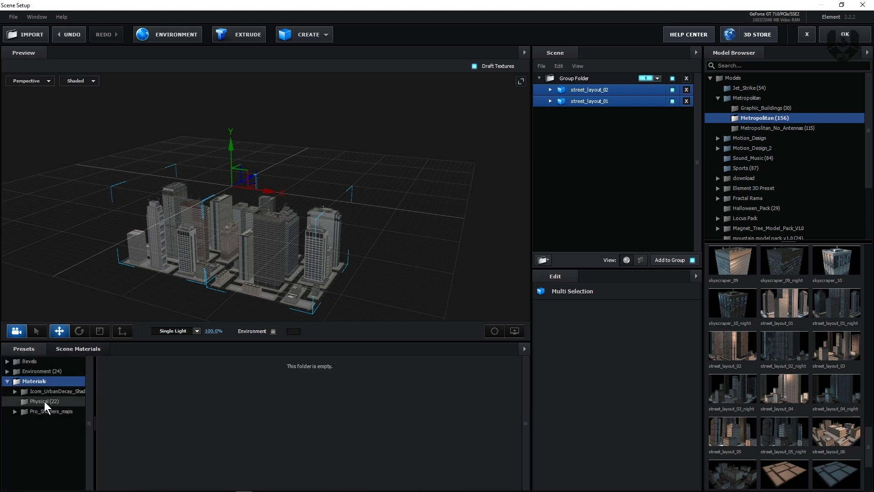
pyautogui.click(45, 401)
pyautogui.scroll(-2, 300, 460)
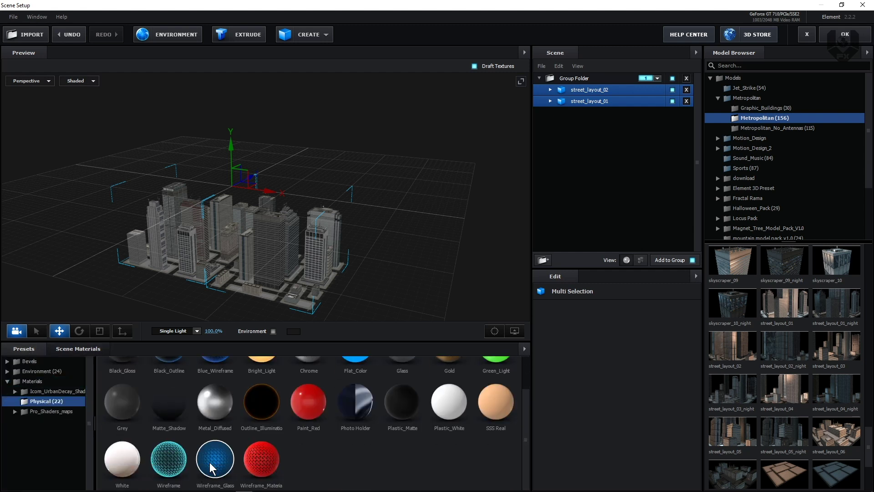
pyautogui.moveTo(209, 460); pyautogui.dragTo(386, 240)
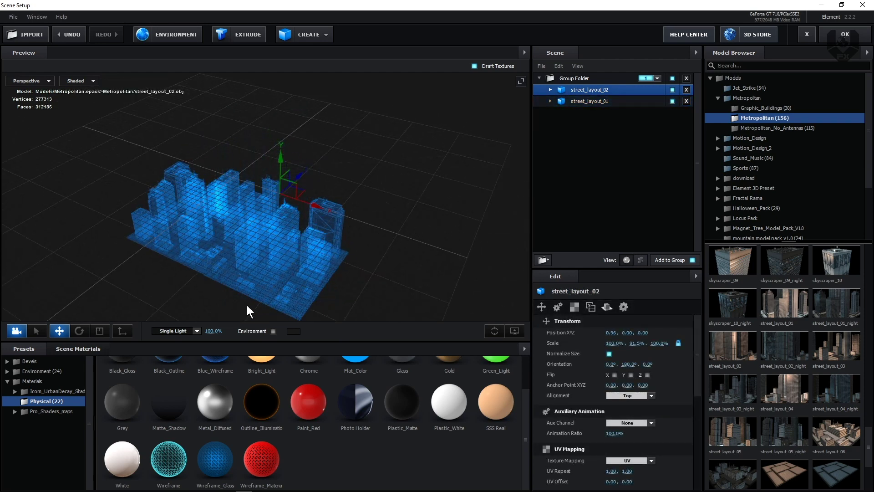
# Step: Add a plane primitive to the Element 3D scene and scale it up to cover the whole city
pyautogui.click(313, 34)
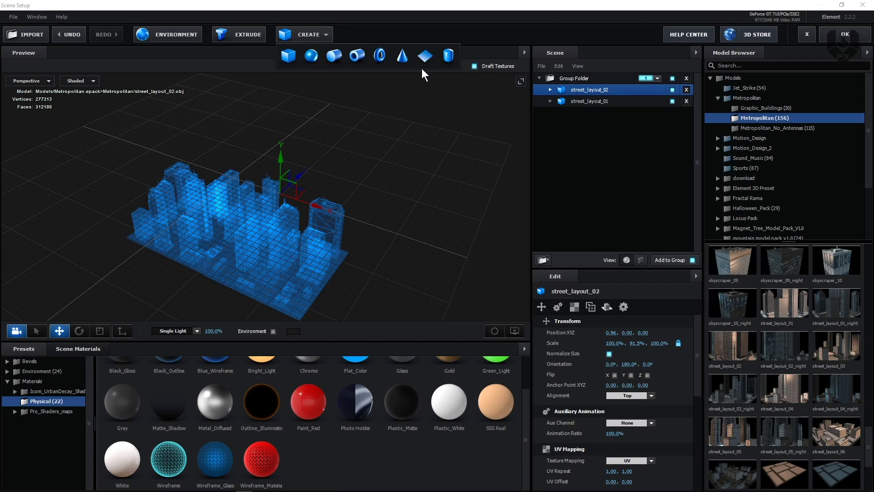
pyautogui.click(424, 55)
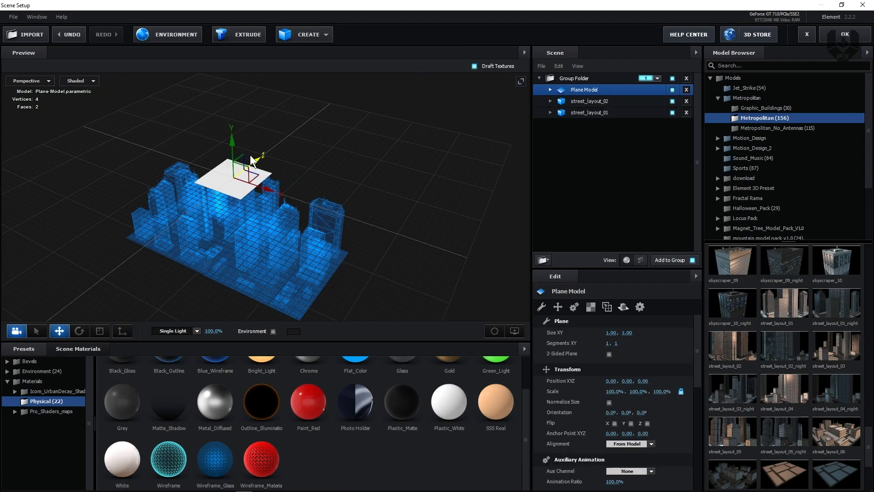
pyautogui.moveTo(308, 177); pyautogui.dragTo(296, 195)
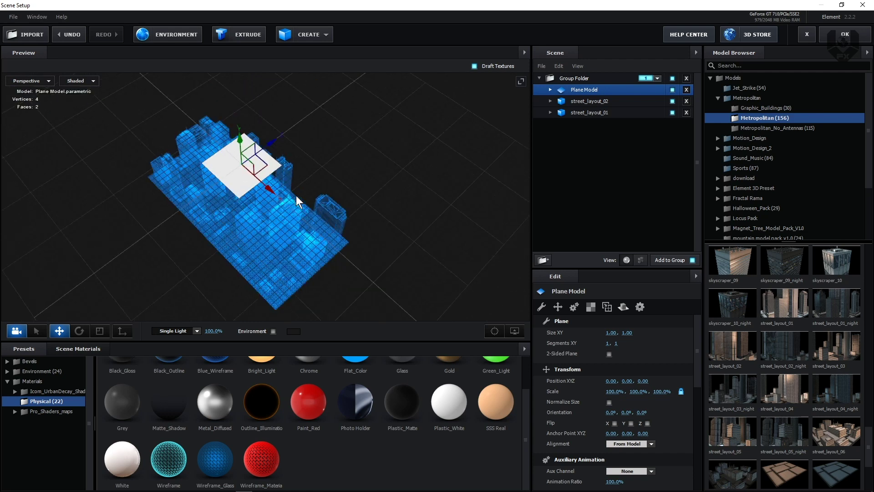
pyautogui.click(100, 330)
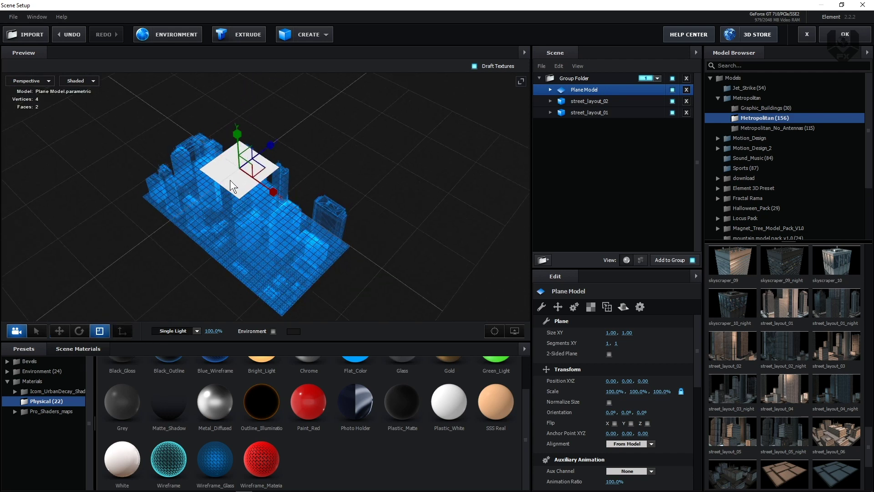
pyautogui.moveTo(241, 168); pyautogui.dragTo(486, 8)
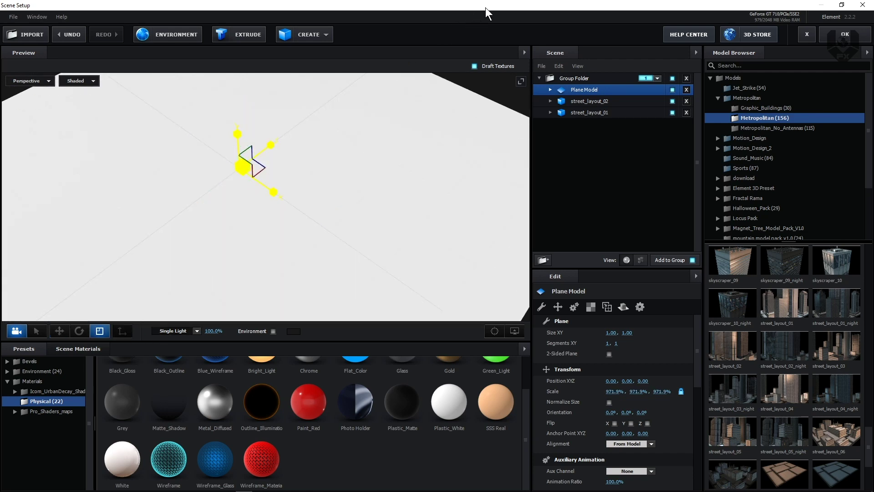
pyautogui.scroll(1, 326, 448)
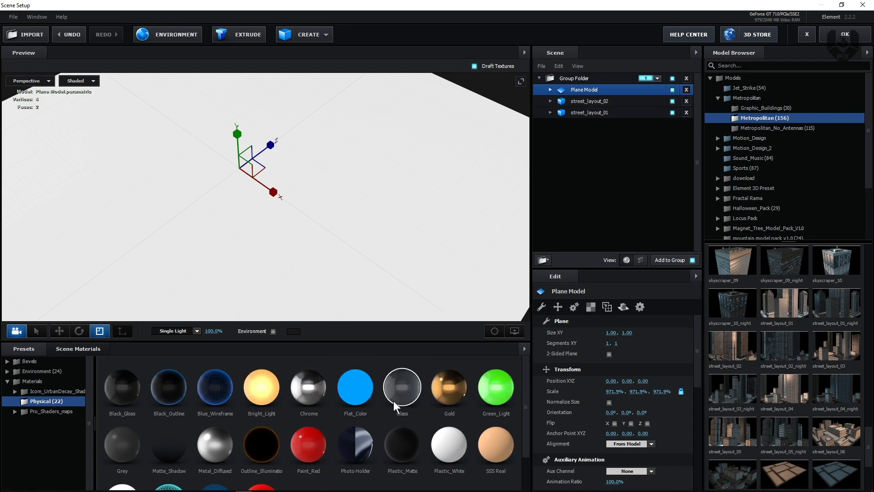
# Step: Give the plane the Glass material and raise its Reflectivity Intensity
pyautogui.click(413, 384)
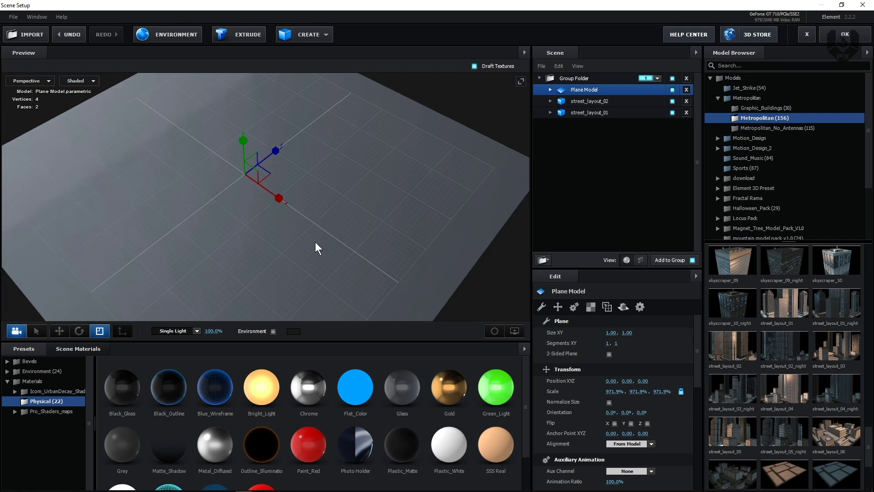
pyautogui.moveTo(294, 228); pyautogui.dragTo(309, 232)
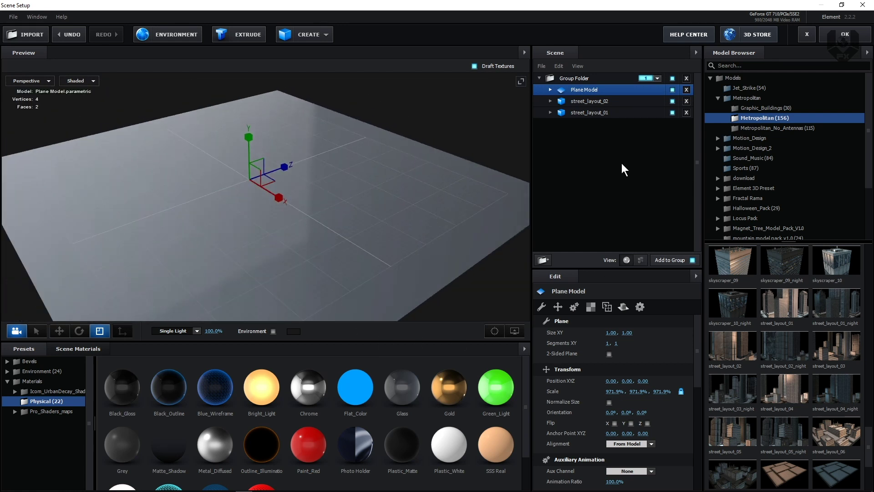
pyautogui.click(550, 90)
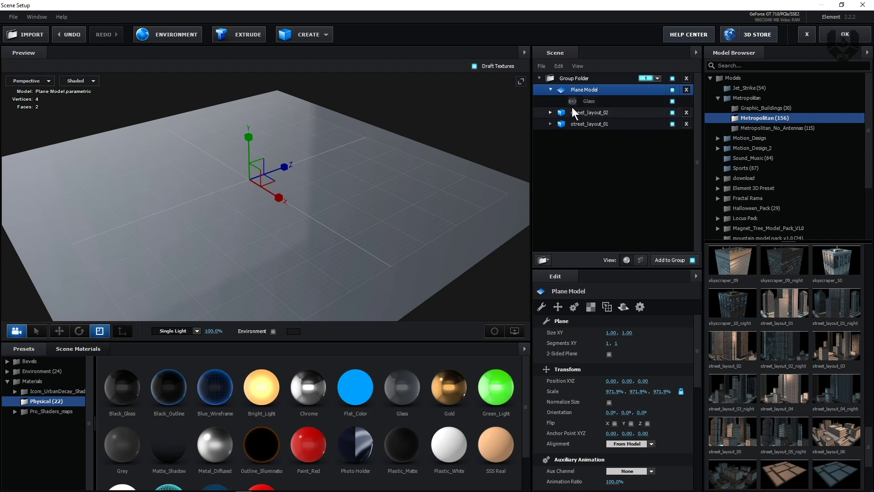
pyautogui.click(584, 101)
pyautogui.moveTo(613, 349); pyautogui.dragTo(645, 351)
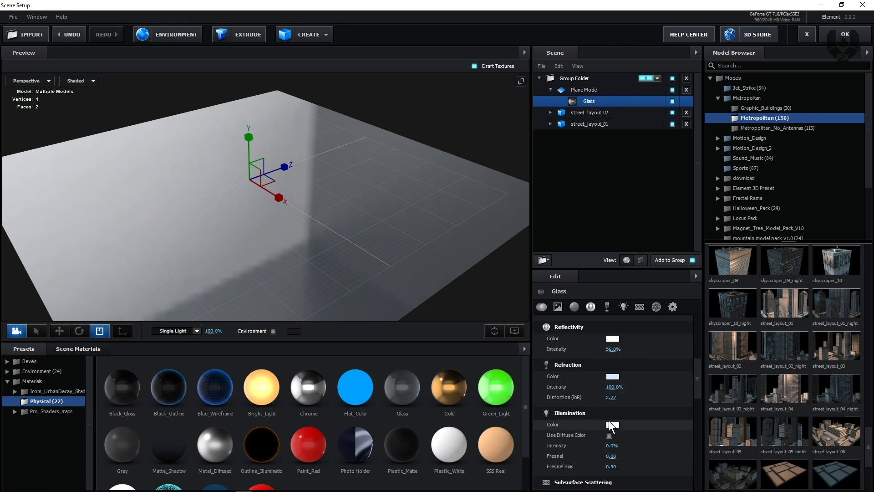
# Step: Set the glass material's blend mode to Screen and hide the ground plane
pyautogui.scroll(-8, 582, 426)
pyautogui.scroll(-3, 582, 425)
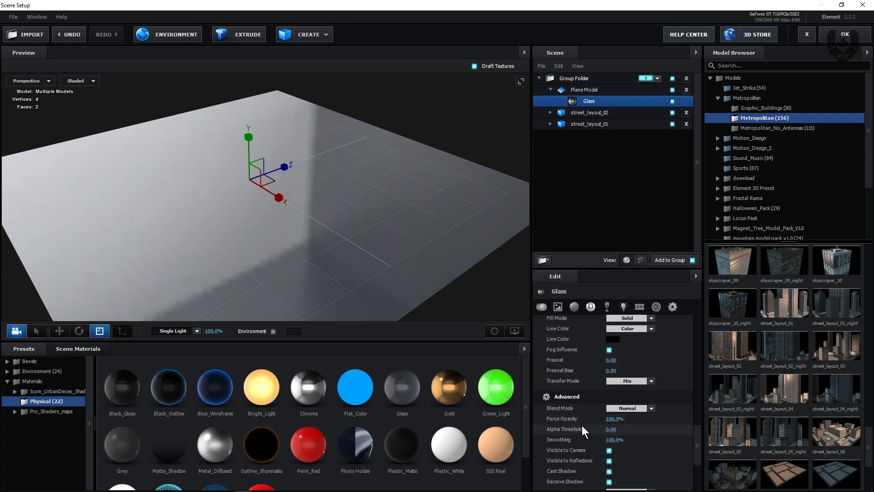
pyautogui.click(621, 407)
pyautogui.click(628, 430)
pyautogui.click(672, 90)
pyautogui.moveTo(510, 193); pyautogui.dragTo(175, 167)
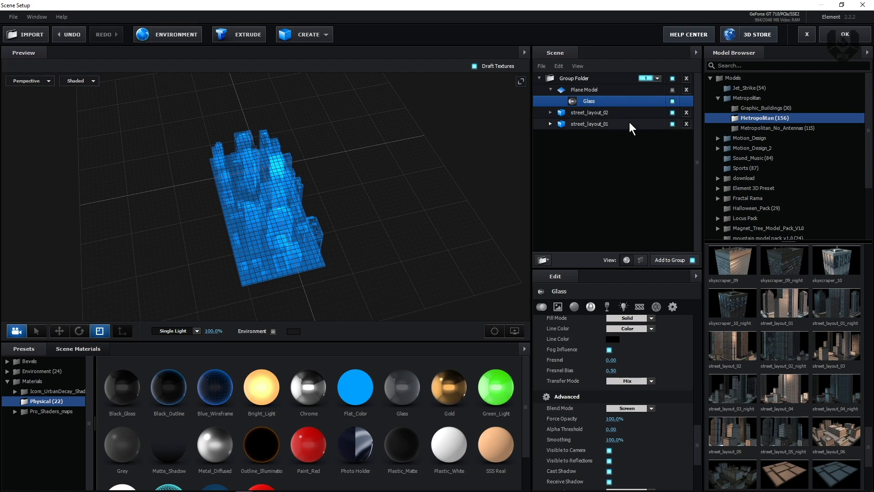
# Step: Duplicate street_layout_01 and street_layout_02 twice, sliding the copies along Z to extend the city
pyautogui.click(613, 114)
pyautogui.keyDown('ctrl'); pyautogui.click(612, 125); pyautogui.keyUp('ctrl')
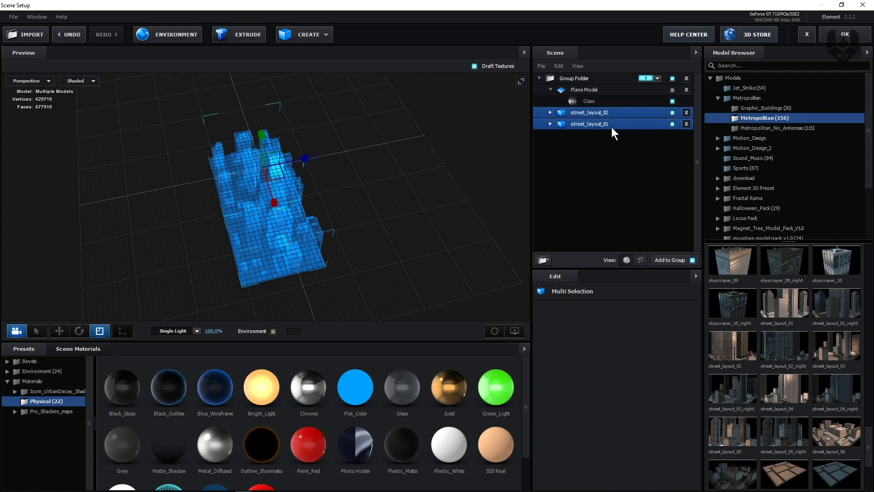
pyautogui.click(59, 330)
pyautogui.hotkey('ctrl', 'd')
pyautogui.moveTo(288, 161); pyautogui.dragTo(386, 143)
pyautogui.hotkey('ctrl', 'd')
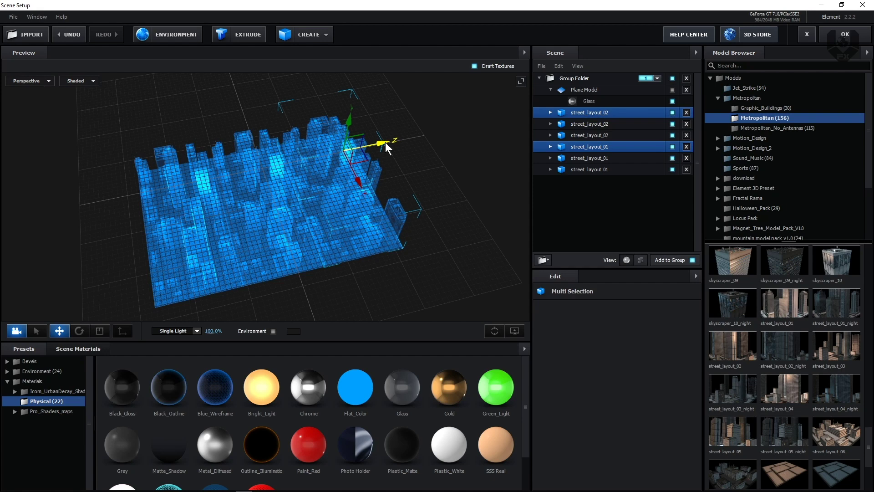
# Step: Apply the Studio_blurred environment preset and increase the glass floor's reflectivity intensity to 100%
pyautogui.moveTo(460, 179); pyautogui.dragTo(453, 190)
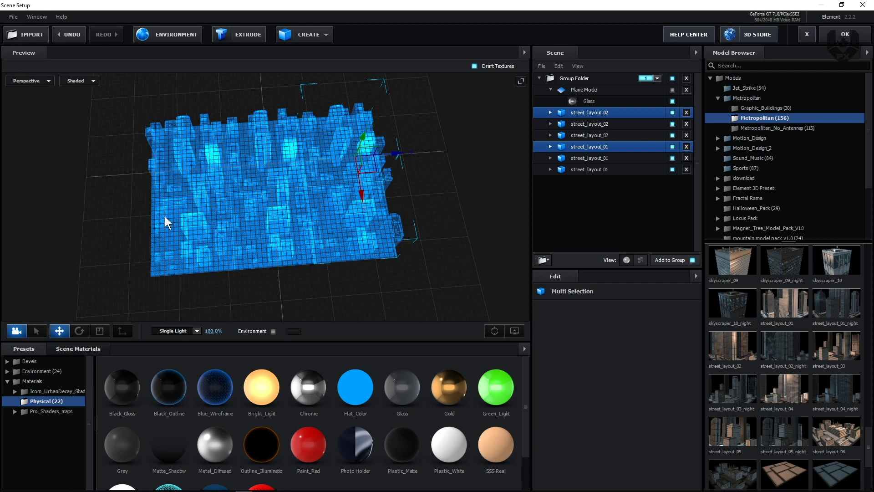
pyautogui.moveTo(345, 277)
pyautogui.mouseDown()
pyautogui.moveTo(357, 269)
pyautogui.moveTo(349, 266)
pyautogui.mouseUp()
pyautogui.click(349, 267)
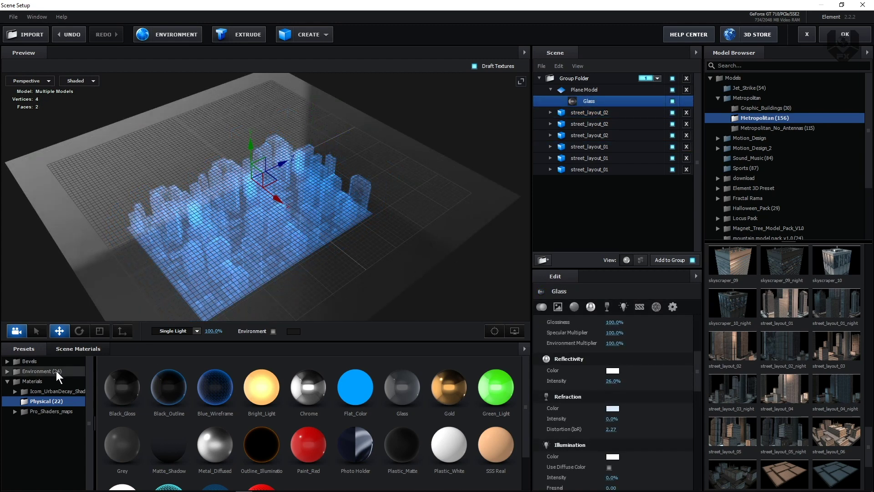
pyautogui.click(56, 371)
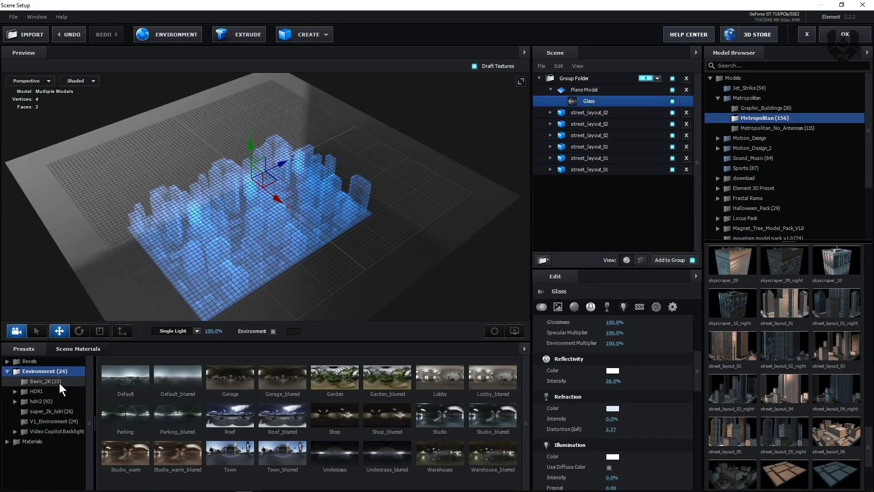
pyautogui.click(495, 424)
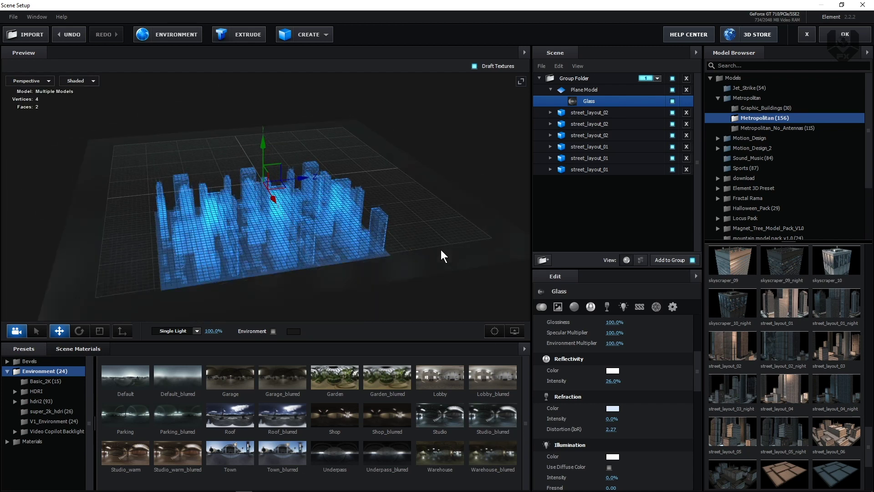
pyautogui.moveTo(612, 380); pyautogui.dragTo(642, 378)
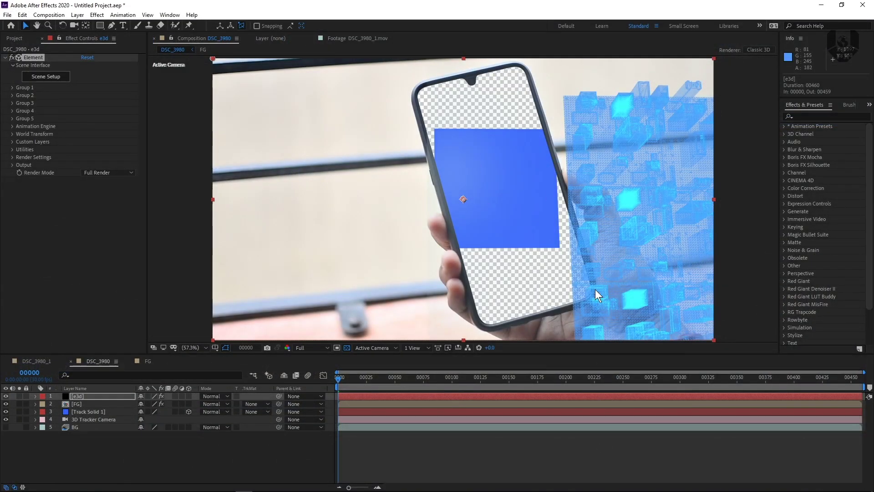
# Step: Turn off the transparency grid, move e3d below FG, and hide Track Solid 1
pyautogui.click(346, 347)
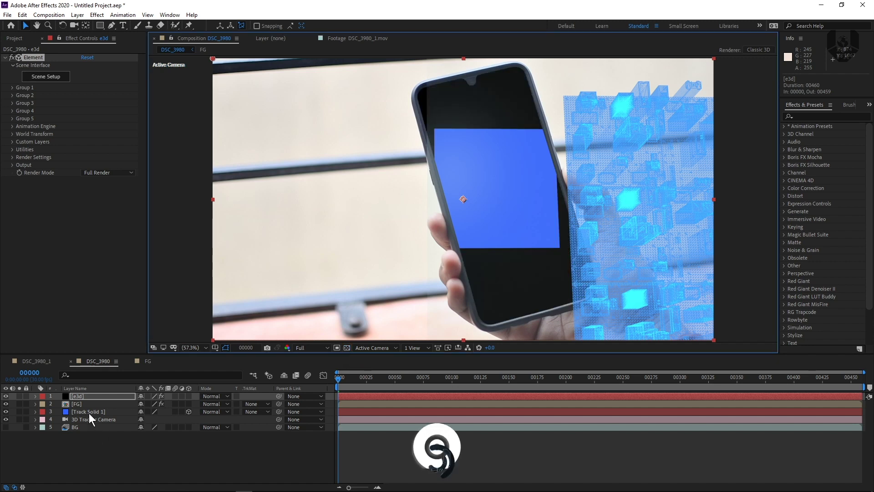
pyautogui.moveTo(88, 397); pyautogui.dragTo(89, 405)
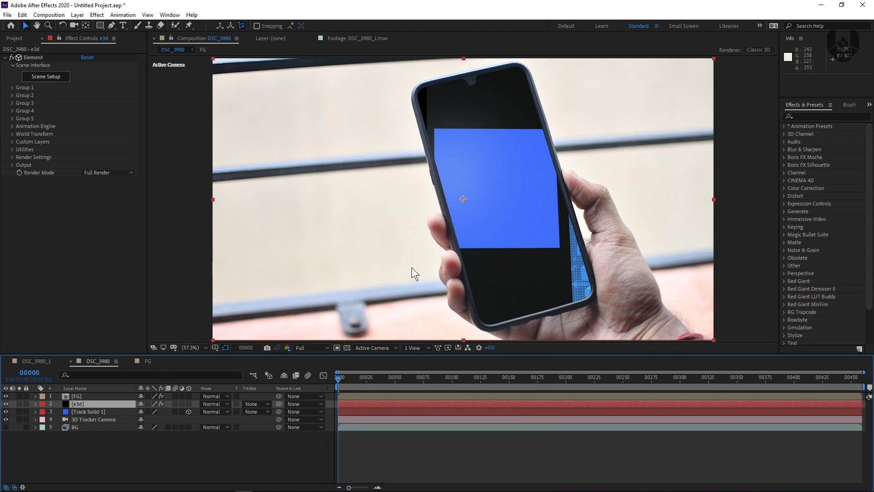
pyautogui.click(7, 412)
pyautogui.click(7, 412)
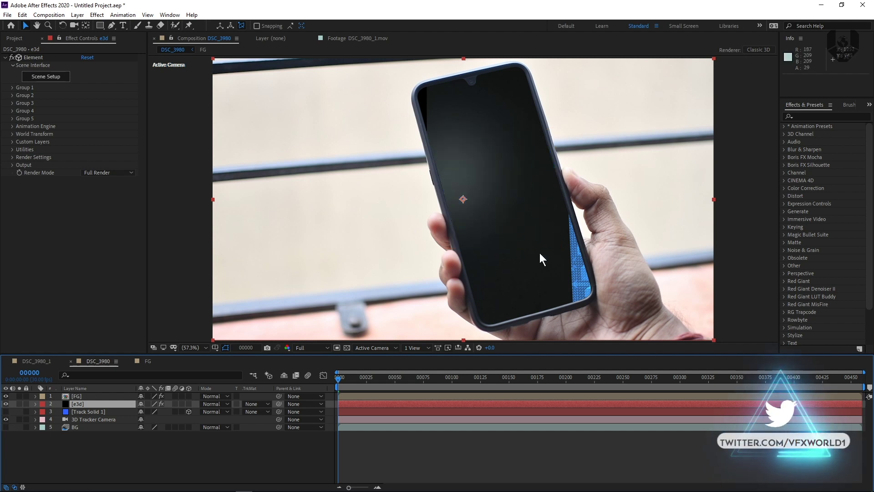
# Step: Set Group 1's Particle Replicator Position XY to 0, 0
pyautogui.click(12, 88)
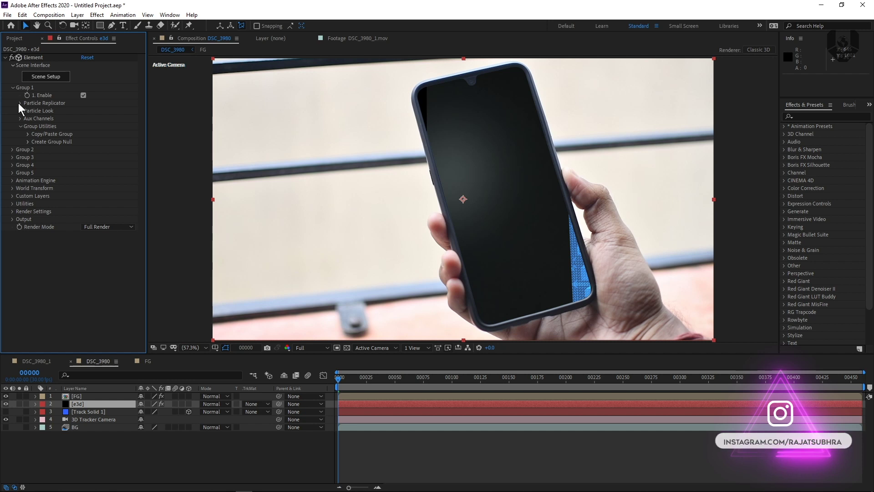
pyautogui.click(20, 103)
pyautogui.click(99, 126)
pyautogui.write('0')
pyautogui.press('Tab')
pyautogui.write('0')
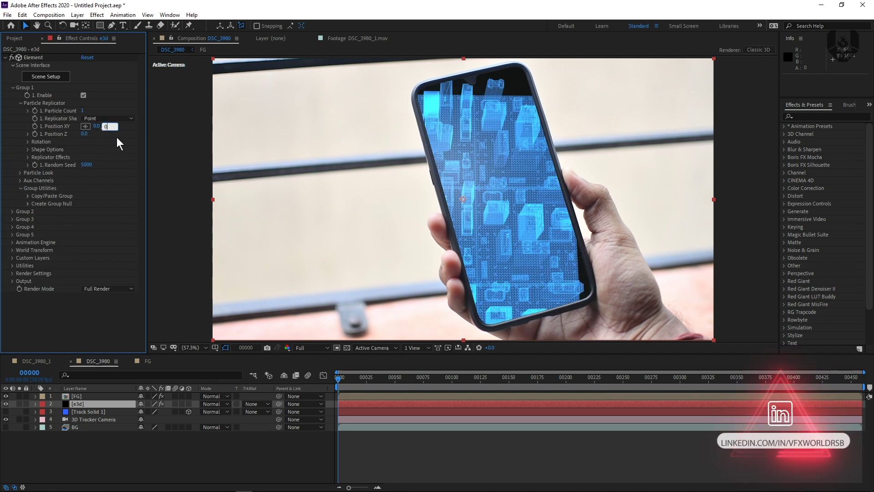
pyautogui.press('Return')
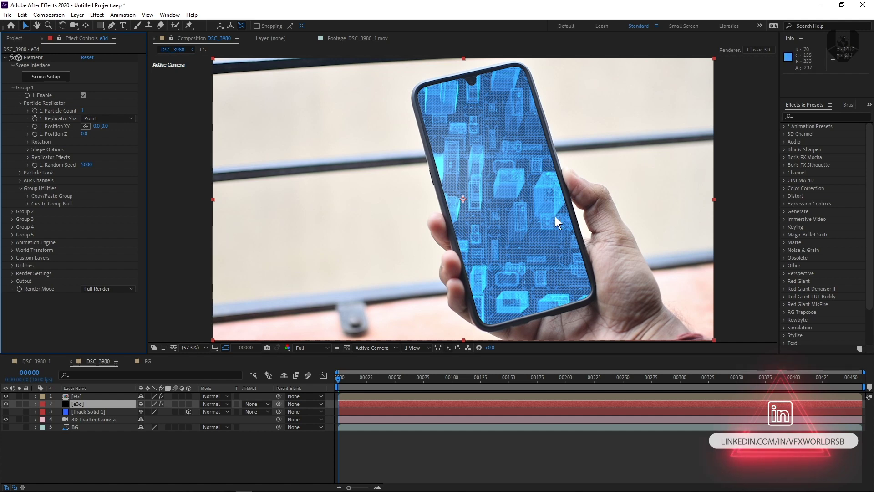
# Step: Preview at Quarter resolution and scrub through the first frames of the shot
pyautogui.click(319, 347)
pyautogui.click(312, 399)
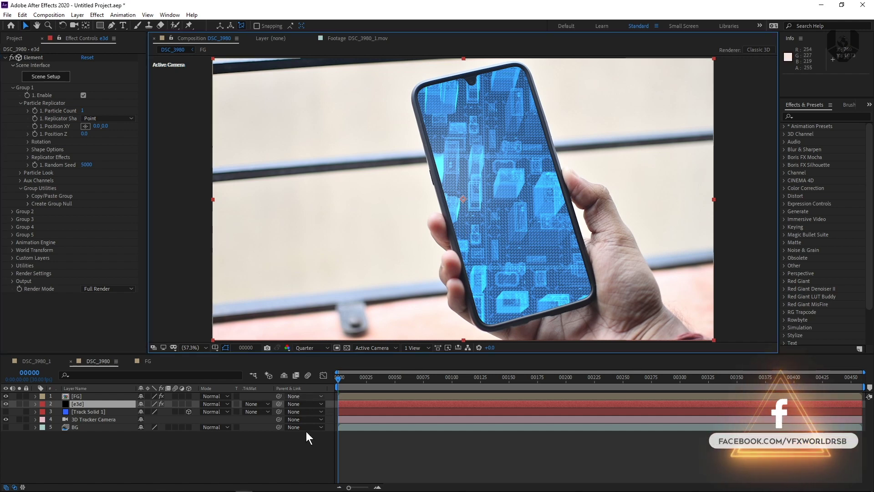
pyautogui.click(288, 468)
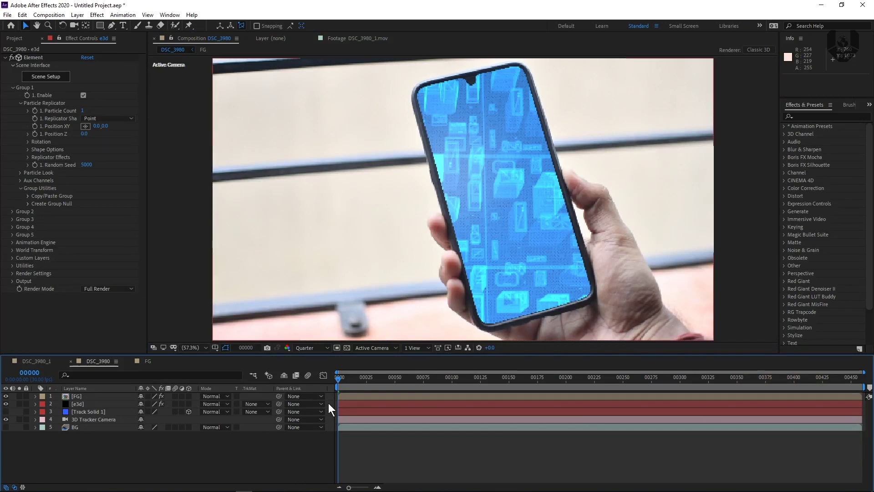
pyautogui.moveTo(346, 380); pyautogui.dragTo(297, 408)
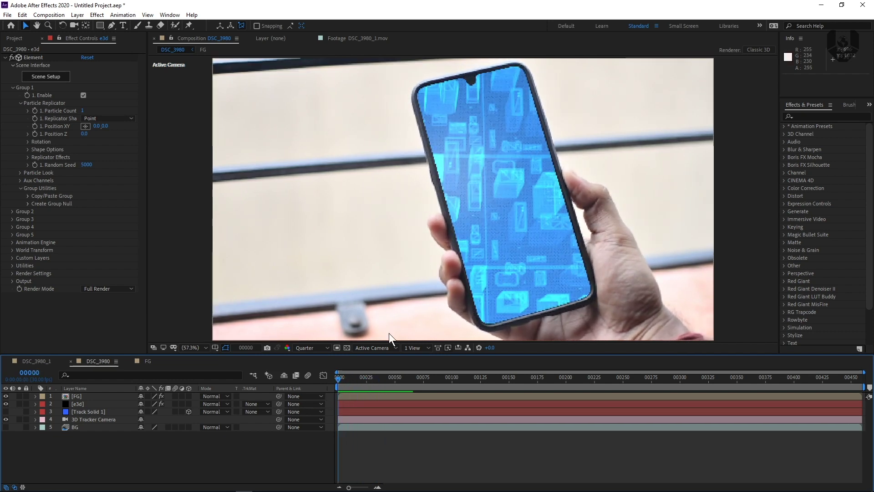
# Step: Return the preview to Full resolution and set Group 1's Y Rotation to -15°
pyautogui.click(309, 348)
pyautogui.click(311, 365)
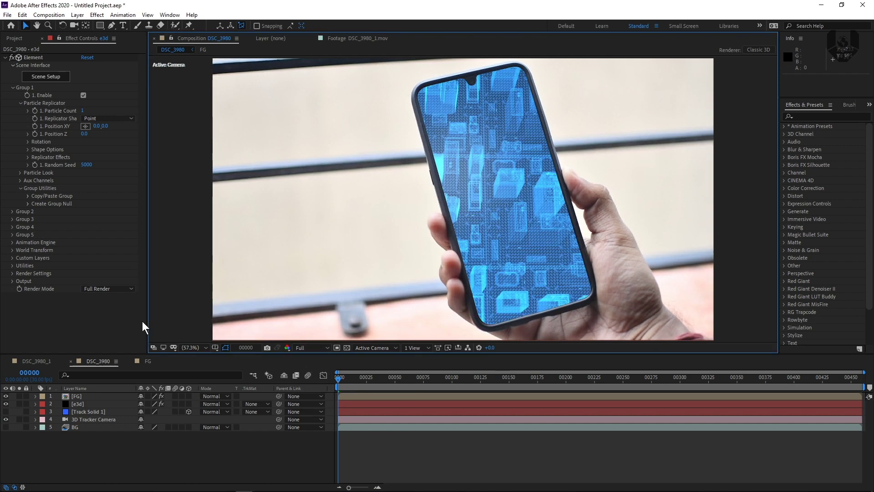
pyautogui.click(28, 141)
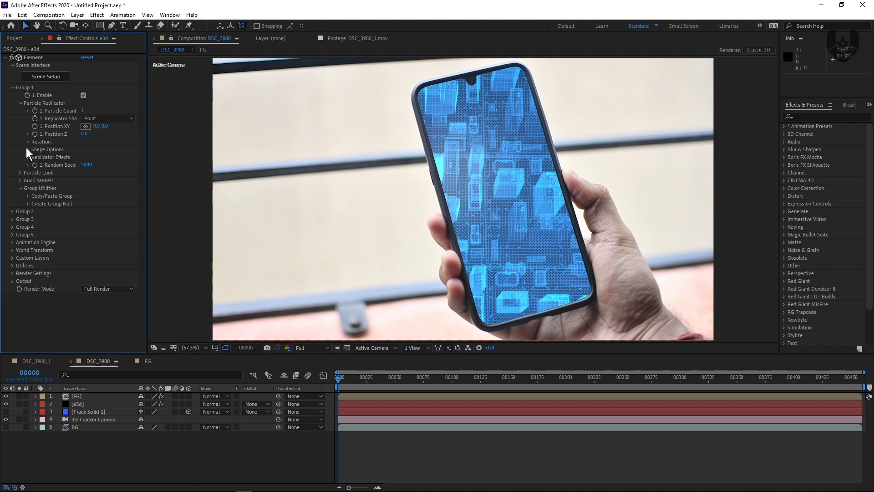
pyautogui.click(93, 158)
pyautogui.write('-')
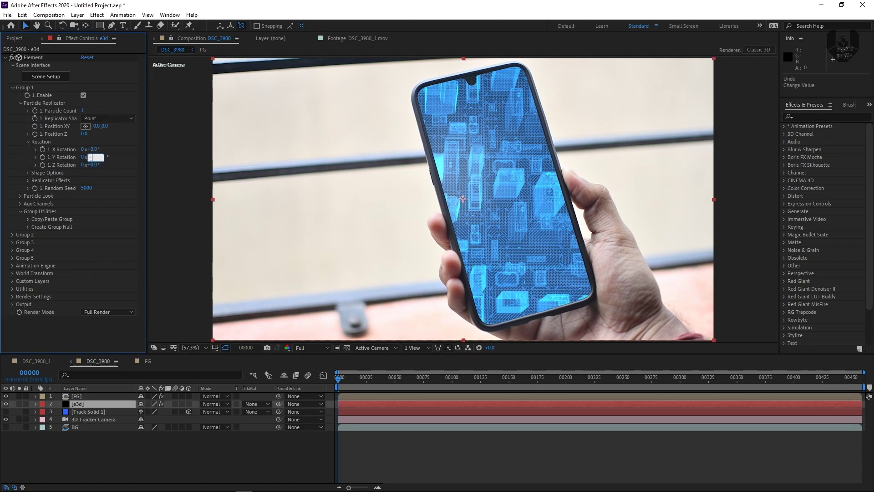
pyautogui.write('15')
pyautogui.press('Return')
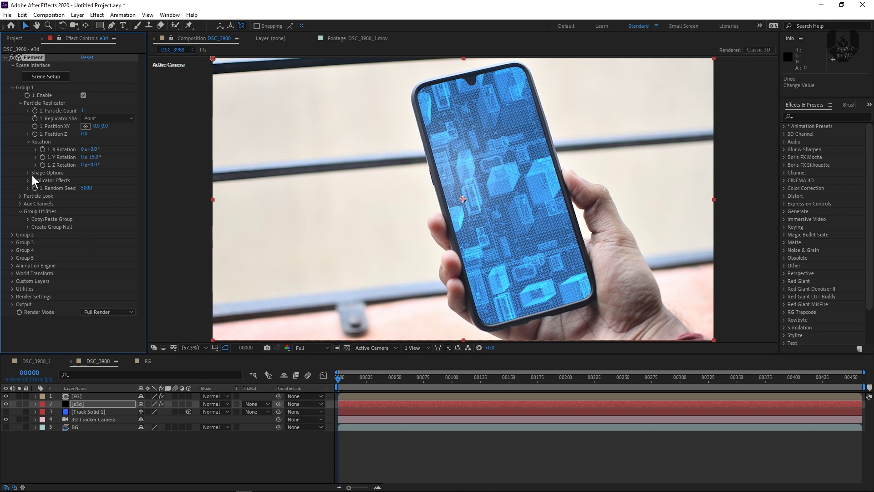
# Step: Increase Group 1's Particle Size under Particle Look from 10 to 20
pyautogui.click(20, 195)
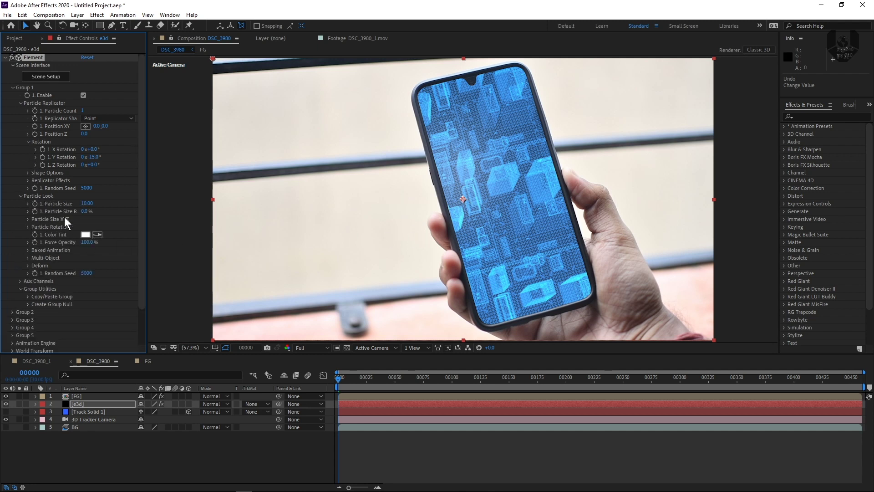
pyautogui.click(87, 203)
pyautogui.write('20')
pyautogui.press('Return')
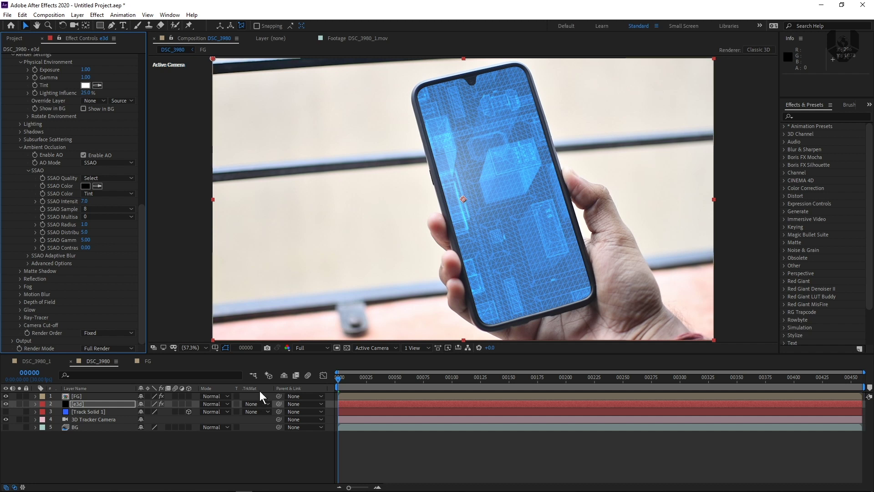
# Step: Make Track Solid 1 visible, move it to the top of the layer stack, and show the Project panel
pyautogui.click(85, 412)
pyautogui.click(5, 412)
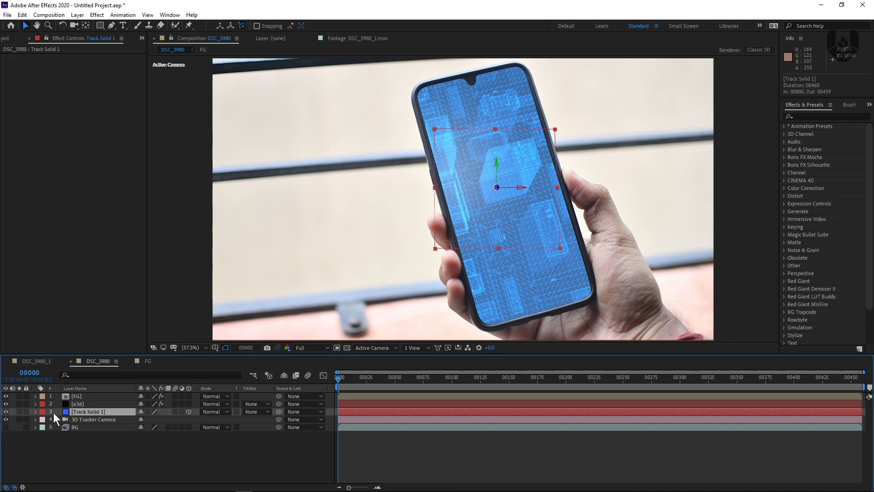
pyautogui.moveTo(75, 411); pyautogui.dragTo(83, 395)
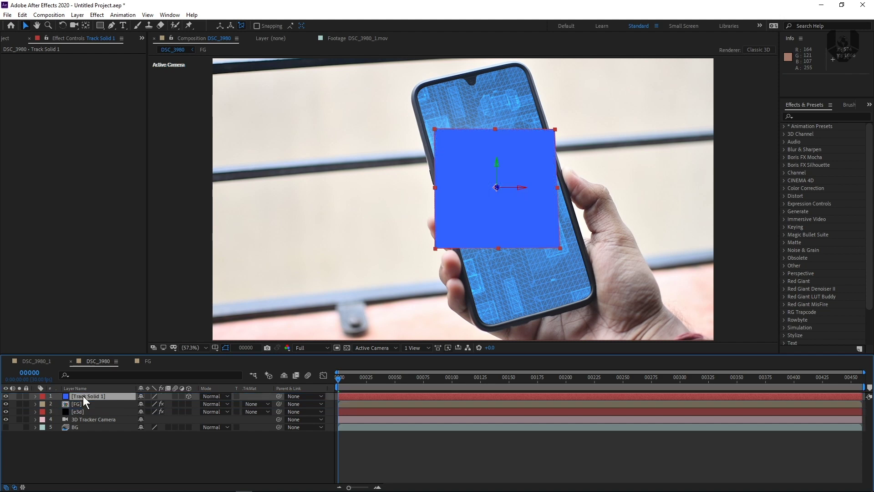
pyautogui.click(5, 38)
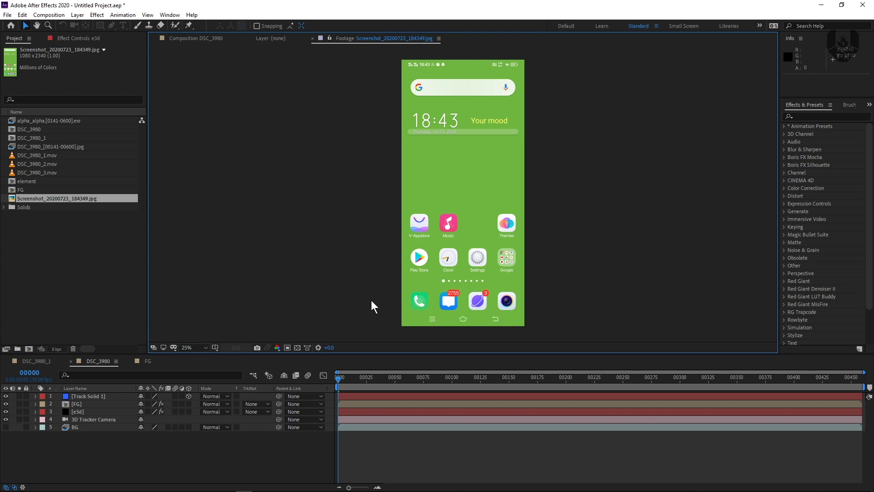
# Step: In DSC_3980, replace Track Solid 1's source with the Screenshot jpg by Alt-dragging it
pyautogui.click(199, 38)
pyautogui.click(50, 199)
pyautogui.click(97, 396)
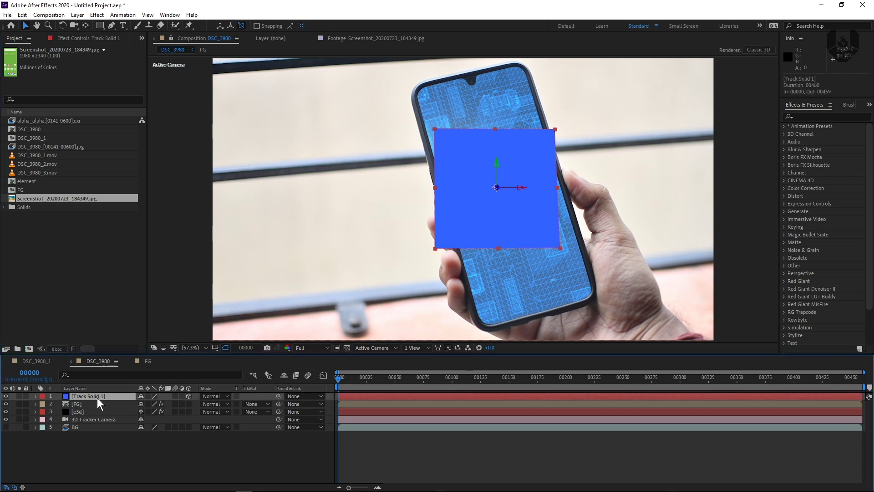
pyautogui.moveTo(78, 198); pyautogui.dragTo(101, 397)
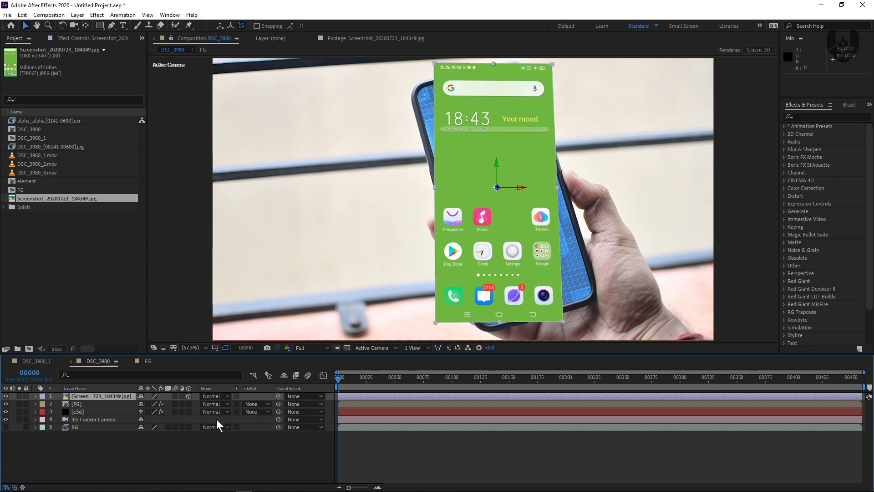
# Step: Hide the e3d city and rotate the screenshot about 11° around Y to match the phone
pyautogui.click(6, 412)
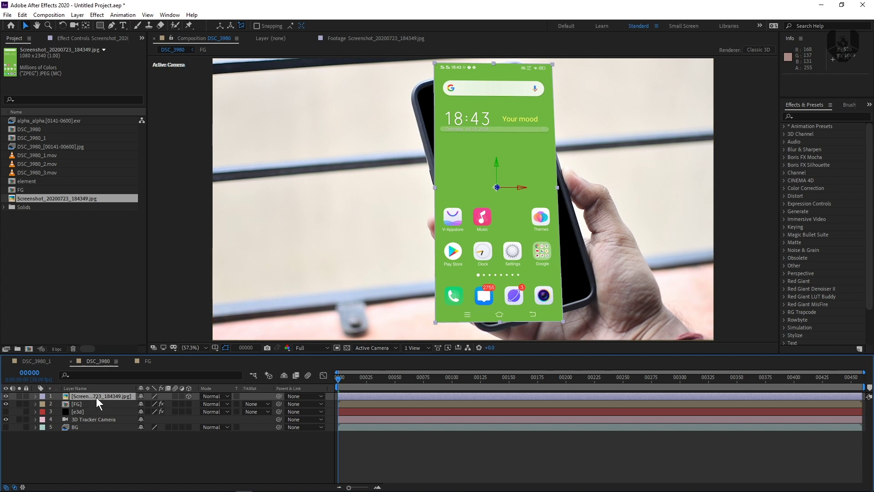
pyautogui.press('r')
pyautogui.moveTo(150, 419); pyautogui.dragTo(169, 419)
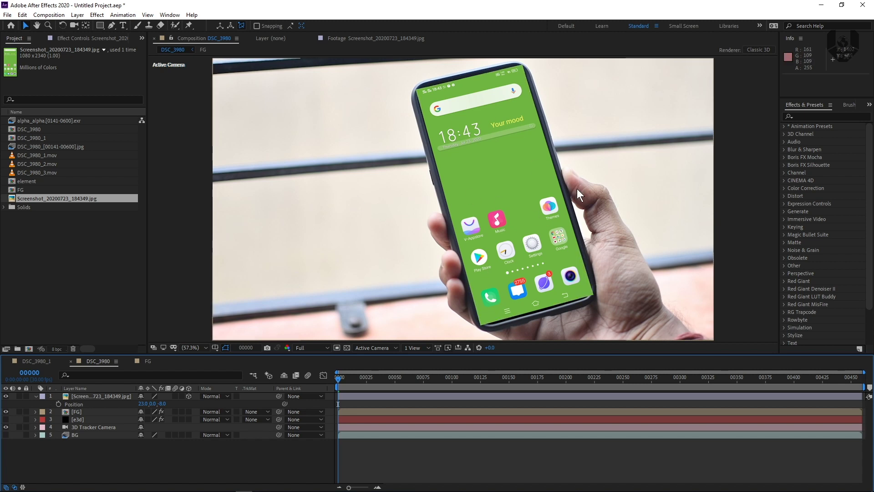
# Step: Apply Keylight (1.2) to the screenshot, sample its green as Screen Colour, and open FG
pyautogui.click(105, 394)
pyautogui.rightClick(104, 395)
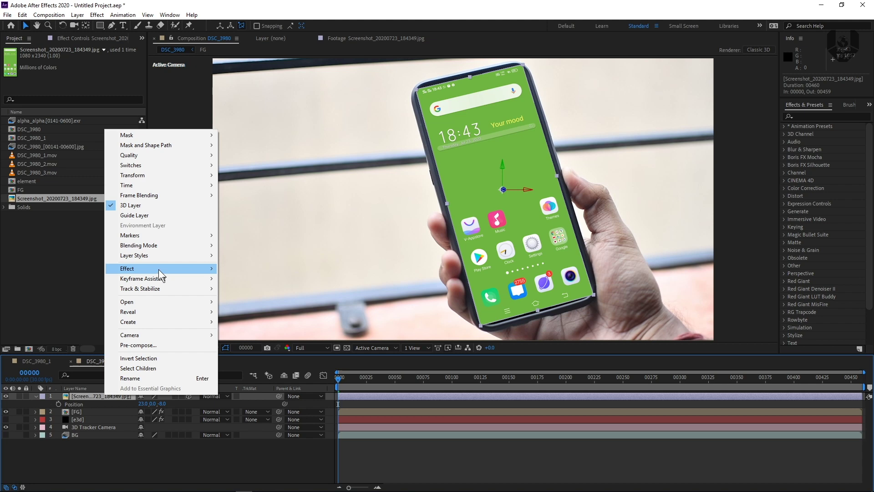
pyautogui.moveTo(159, 269)
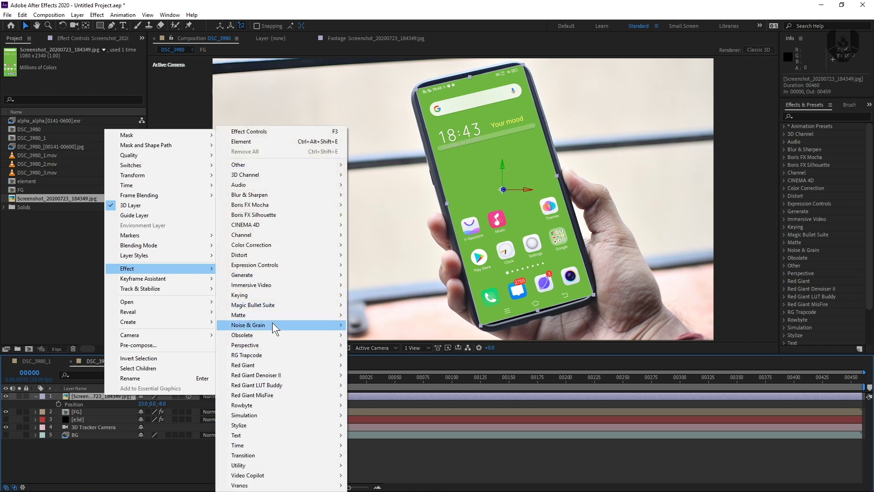
pyautogui.moveTo(273, 295)
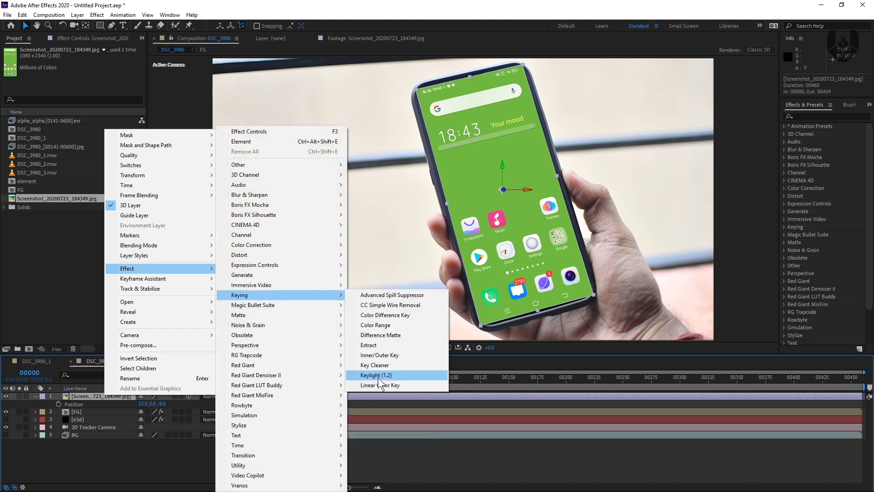
pyautogui.click(377, 375)
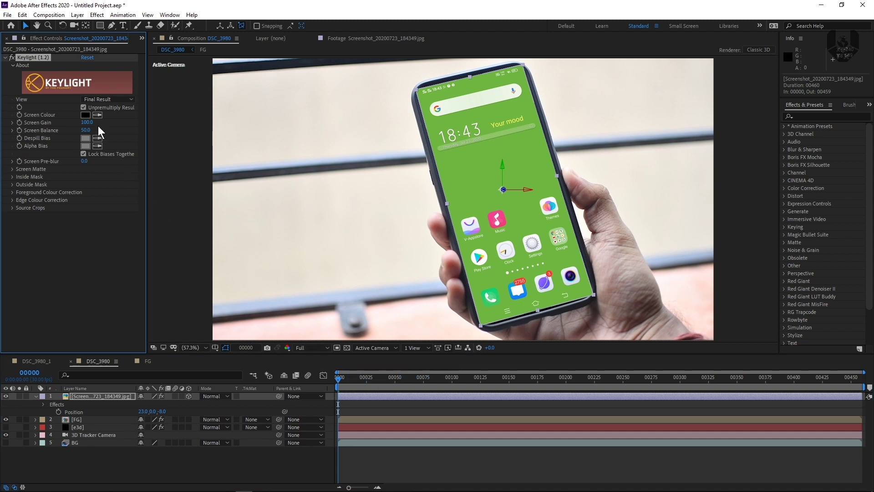
pyautogui.click(97, 114)
pyautogui.click(497, 184)
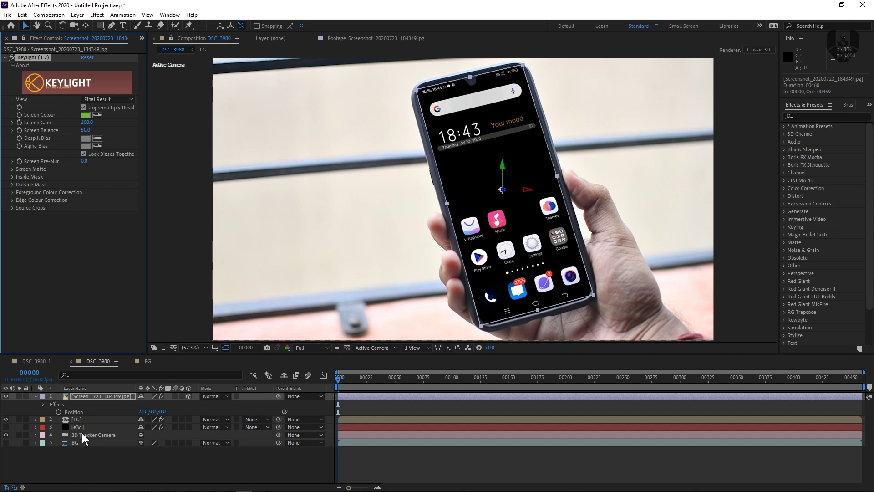
pyautogui.doubleClick(86, 419)
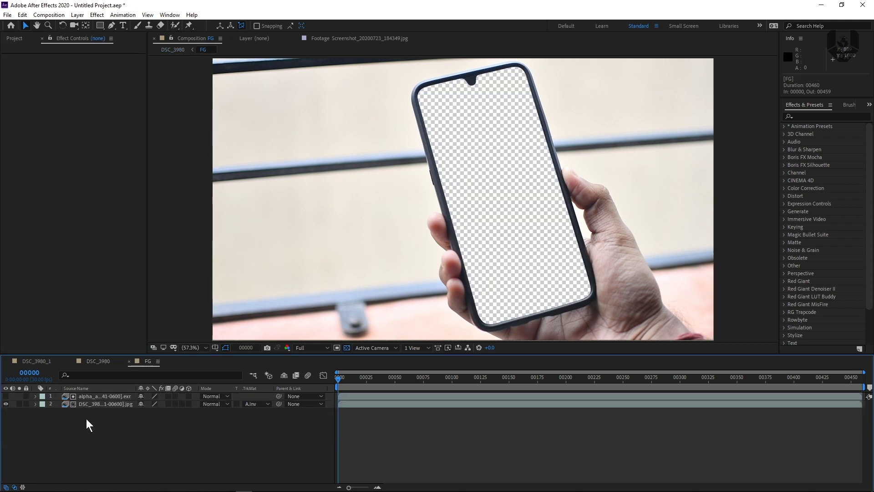
# Step: Copy the alpha_alpha layer from FG and paste it, made visible, into DSC_3980
pyautogui.click(96, 395)
pyautogui.hotkey('ctrl', 'c')
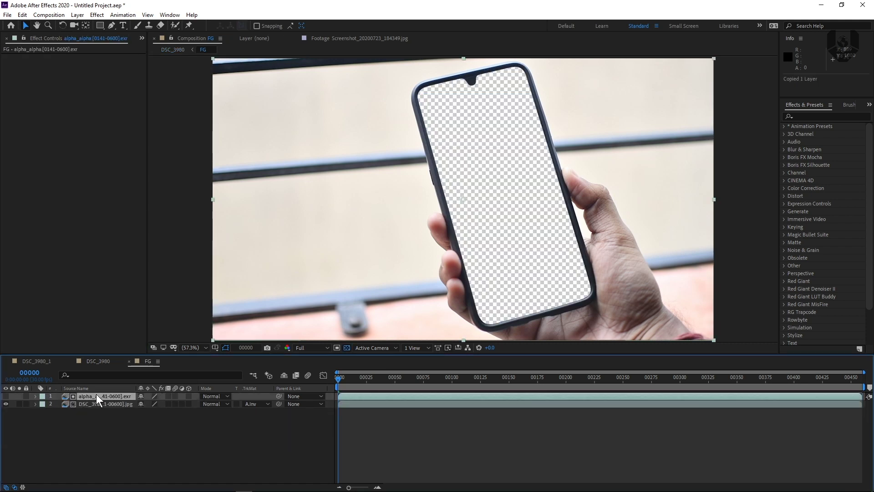
pyautogui.click(94, 359)
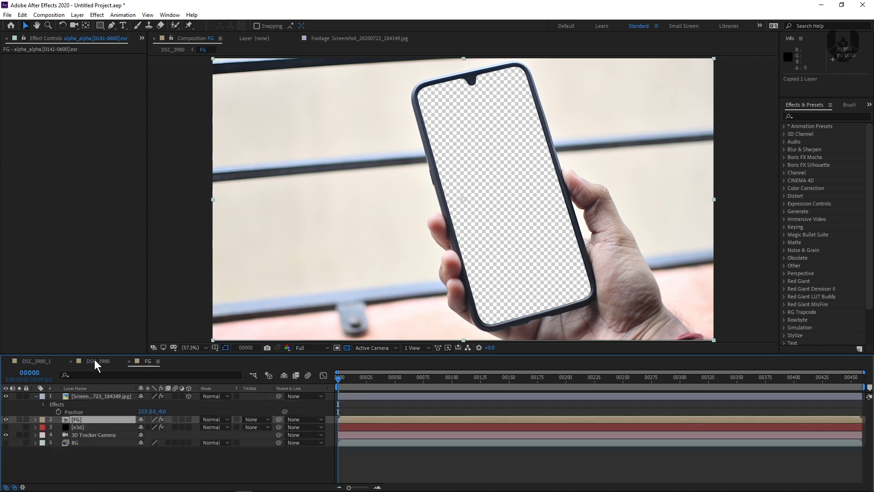
pyautogui.click(114, 466)
pyautogui.hotkey('ctrl', 'v')
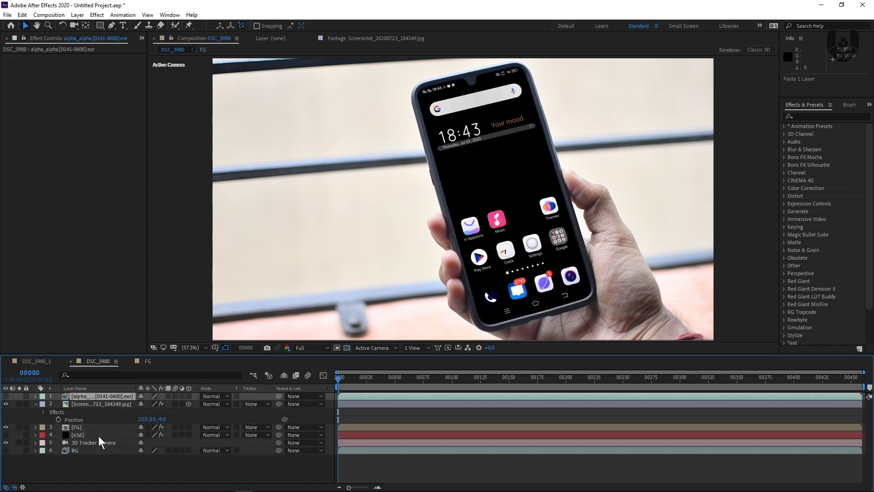
pyautogui.click(6, 395)
# Step: Set the screenshot layer's track matte to Alpha Matte using the pasted alpha layer
pyautogui.click(259, 404)
pyautogui.click(272, 428)
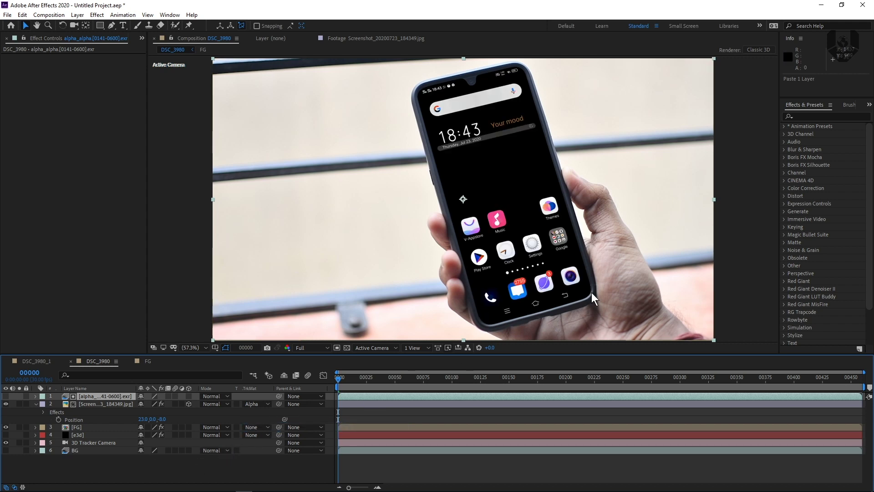
pyautogui.click(105, 403)
pyautogui.click(203, 481)
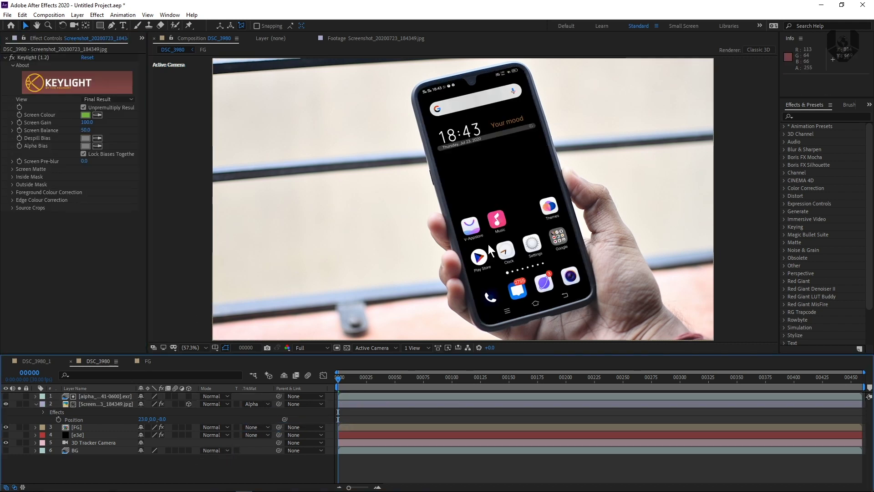
# Step: Show the e3d city again and check the composite at frames 00101, 00190 and 00226
pyautogui.click(6, 436)
pyautogui.click(453, 386)
pyautogui.moveTo(453, 386); pyautogui.dragTo(556, 394)
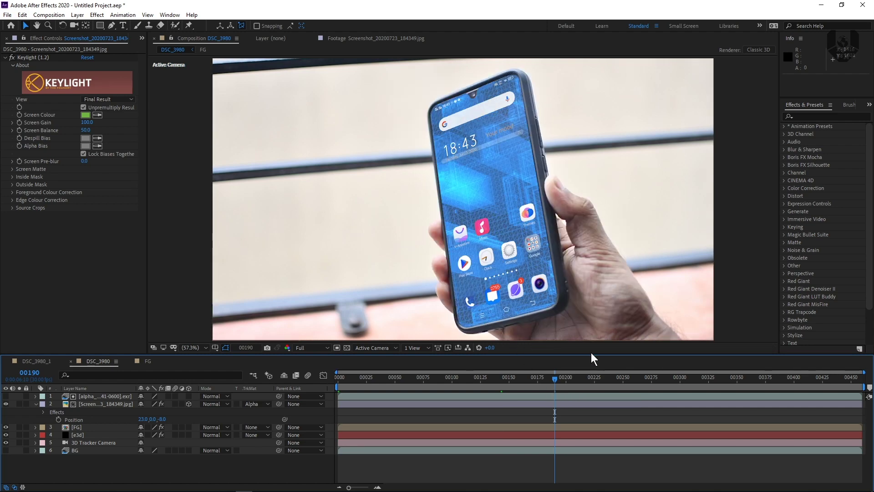
pyautogui.click(595, 378)
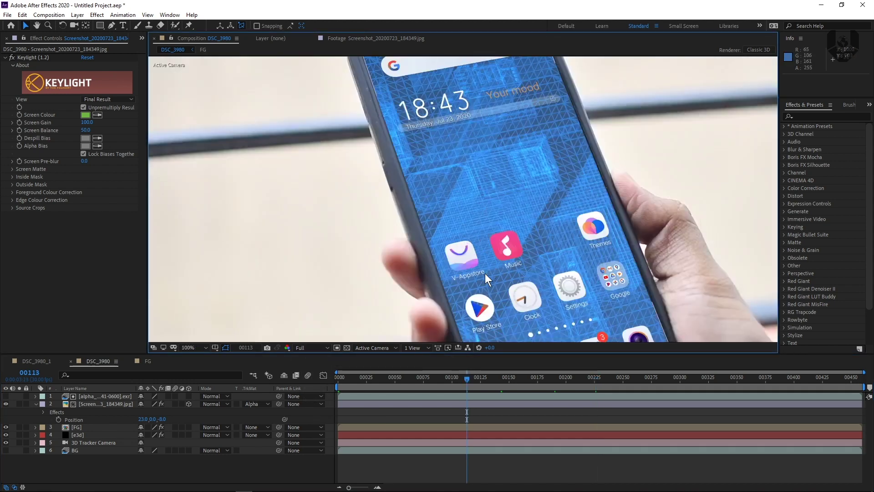
# Step: Select the screenshot and alpha layers and bring up their context menu for Pre-compose
pyautogui.click(88, 402)
pyautogui.keyDown('ctrl'); pyautogui.click(93, 397); pyautogui.keyUp('ctrl')
pyautogui.rightClick(93, 398)
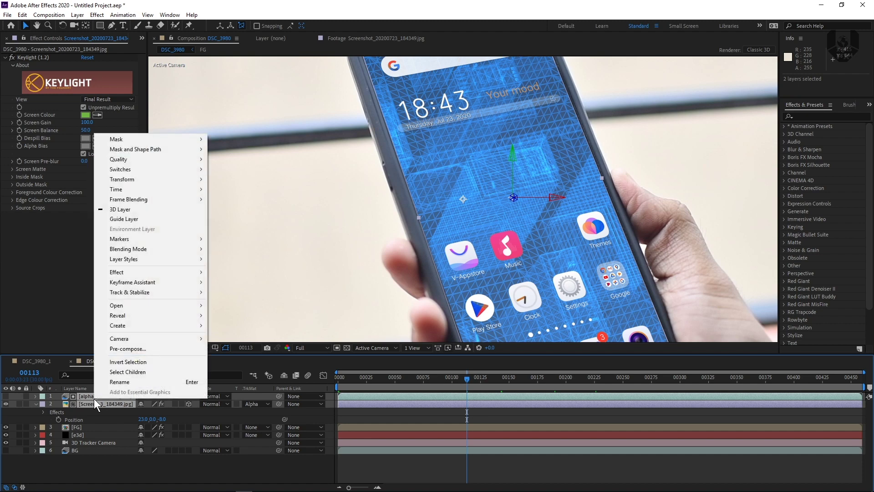
# Step: Precompose the screenshot and alpha layers into a 'screen' comp and enable Collapse Transformations
pyautogui.click(117, 349)
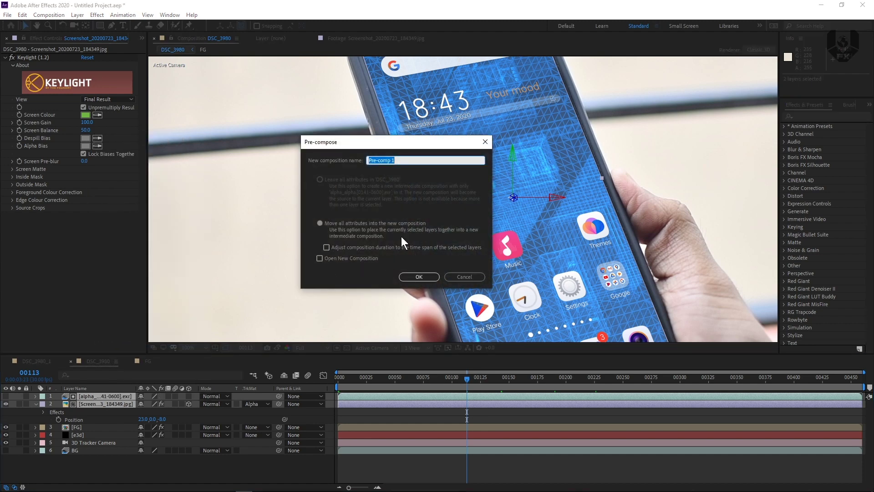
pyautogui.write('screen')
pyautogui.click(426, 275)
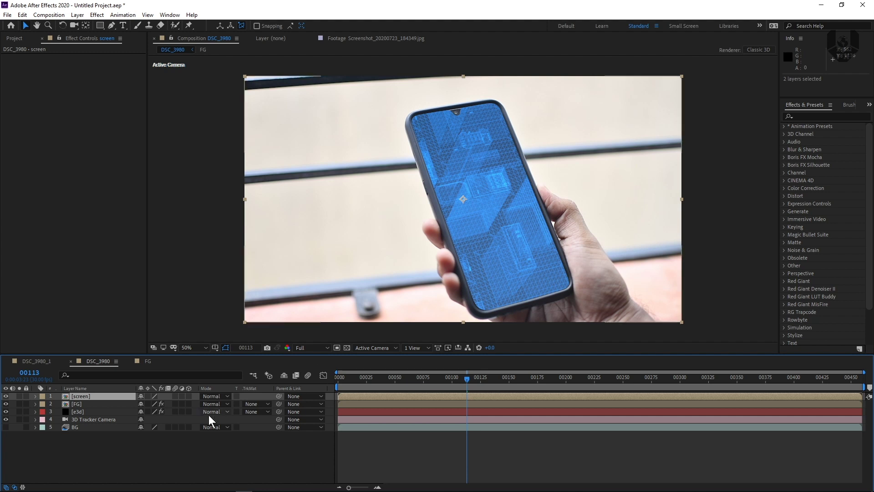
pyautogui.click(147, 396)
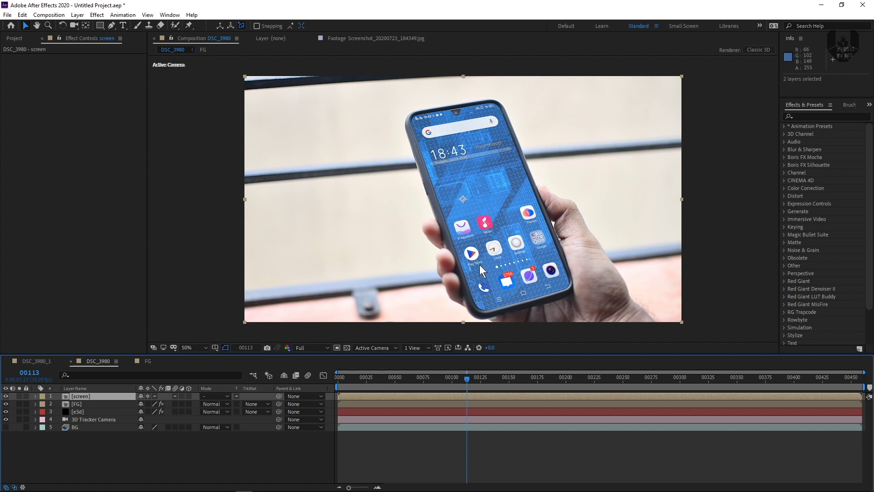
# Step: Find Drop Shadow in Effects & Presets and apply it to the screen layer
pyautogui.click(824, 117)
pyautogui.write('shado')
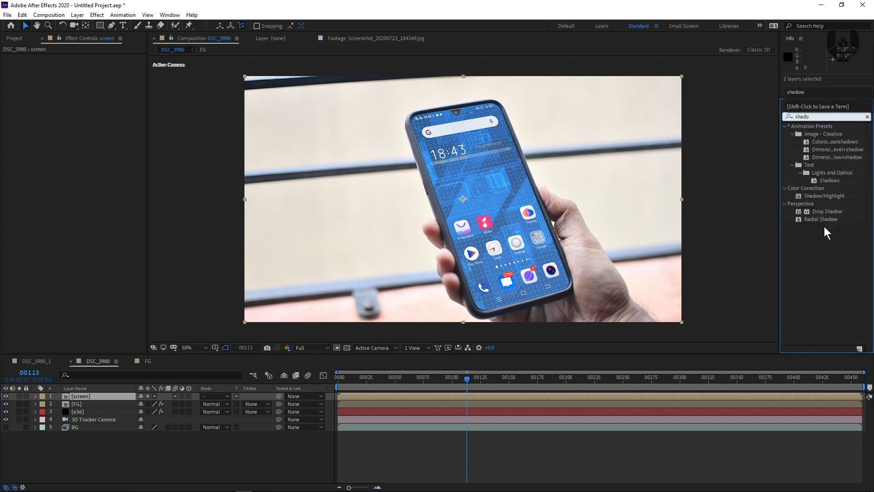
pyautogui.moveTo(827, 214); pyautogui.dragTo(77, 154)
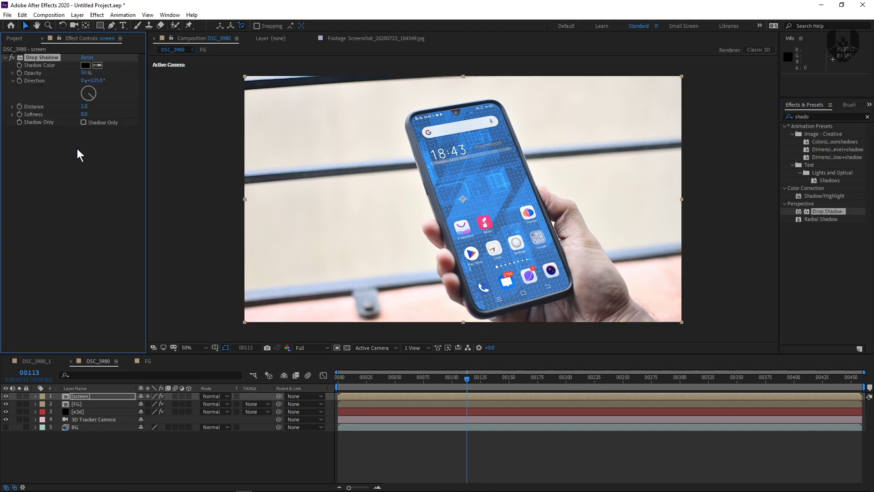
pyautogui.press('.')
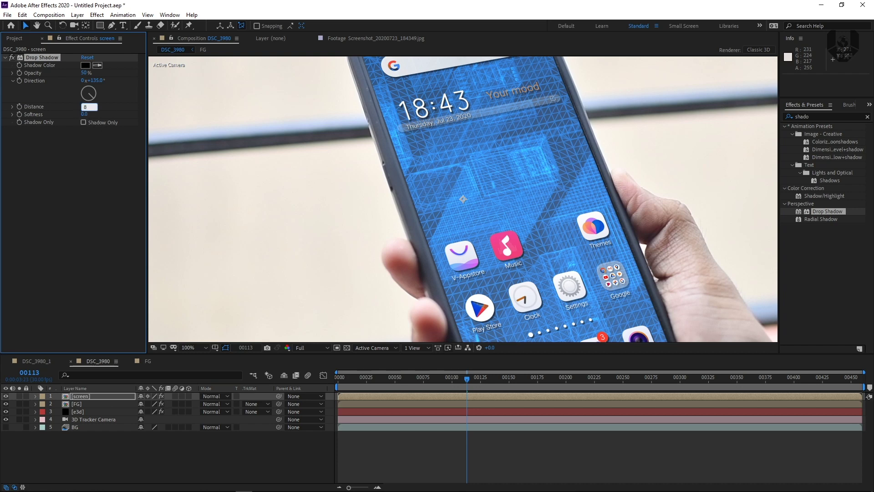
# Step: Set the shadow Distance to 8 and Softness to 17, then switch to the DSC_3980_1 composition
pyautogui.click(81, 160)
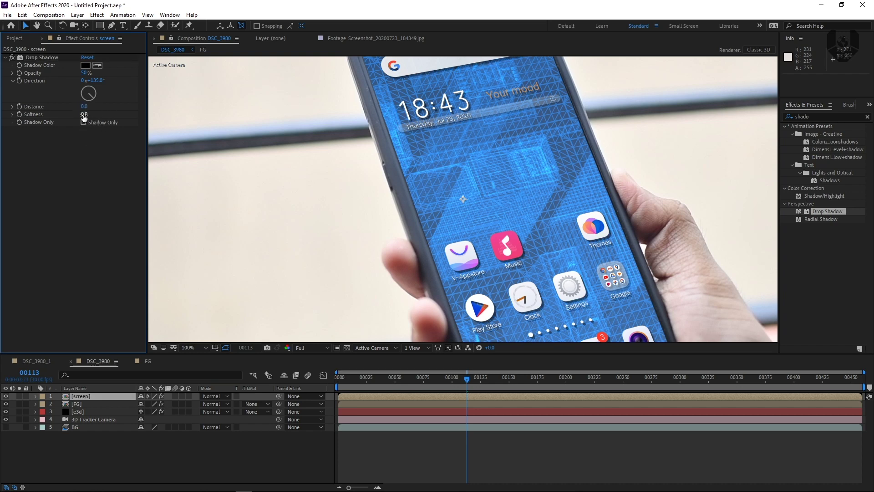
pyautogui.click(84, 115)
pyautogui.write('17')
pyautogui.click(78, 171)
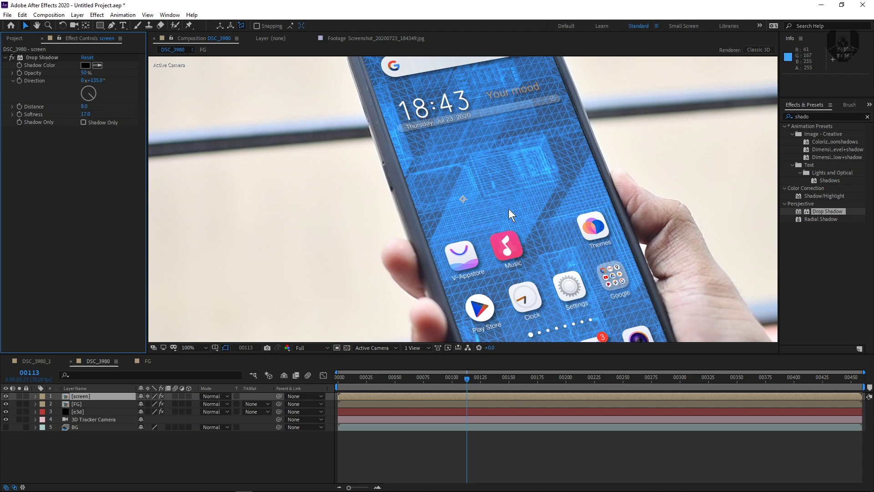
pyautogui.press(',')
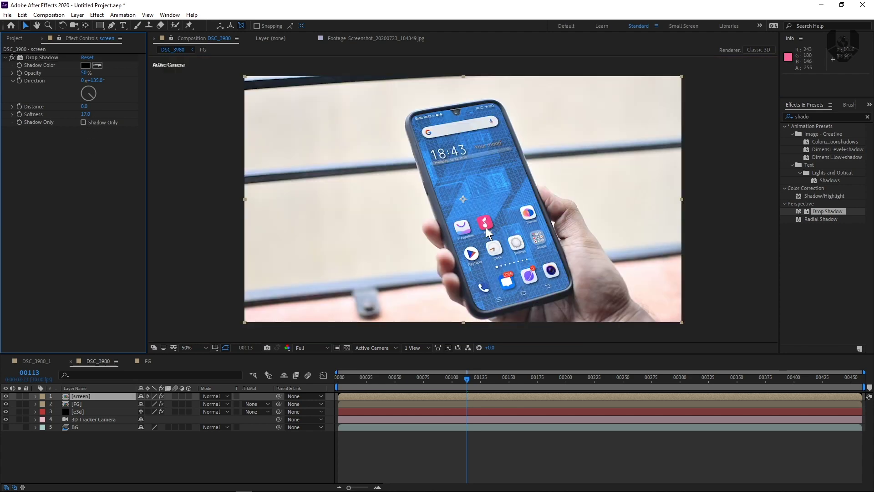
pyautogui.click(593, 411)
pyautogui.click(40, 364)
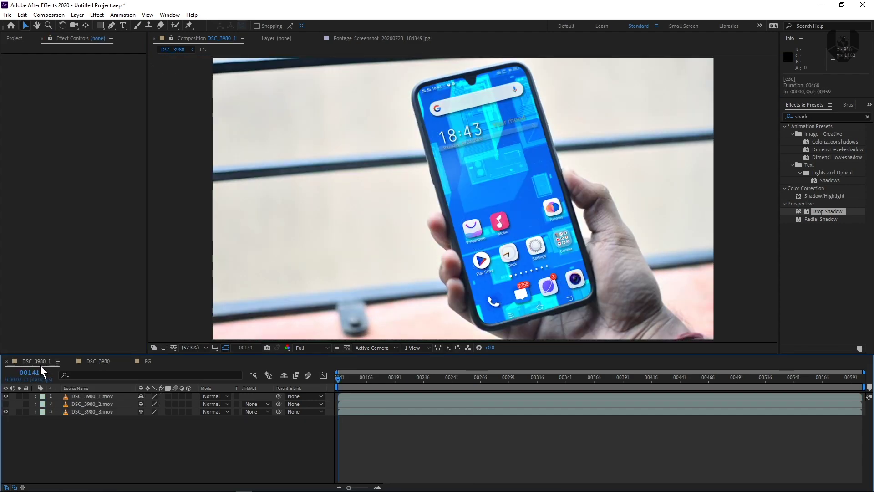
# Step: Scrub the playhead to preview later frames of the DSC_3980_1 footage
pyautogui.moveTo(406, 379); pyautogui.dragTo(512, 378)
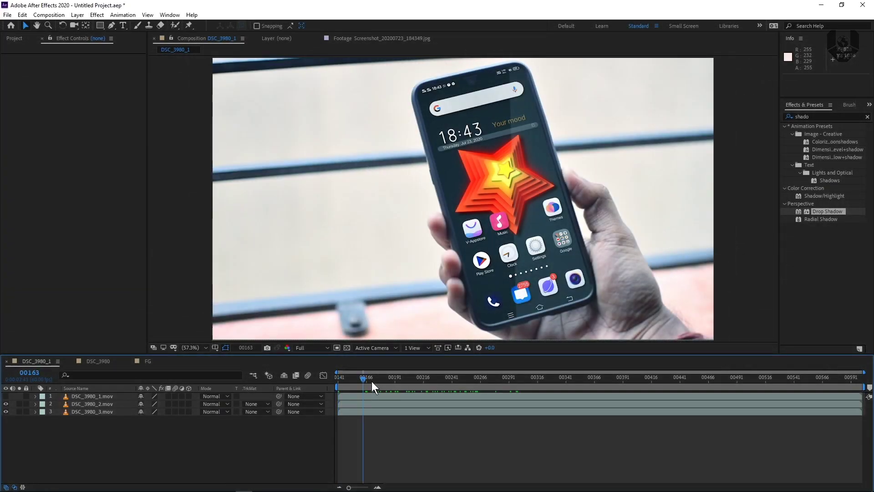
pyautogui.moveTo(371, 381); pyautogui.dragTo(482, 386)
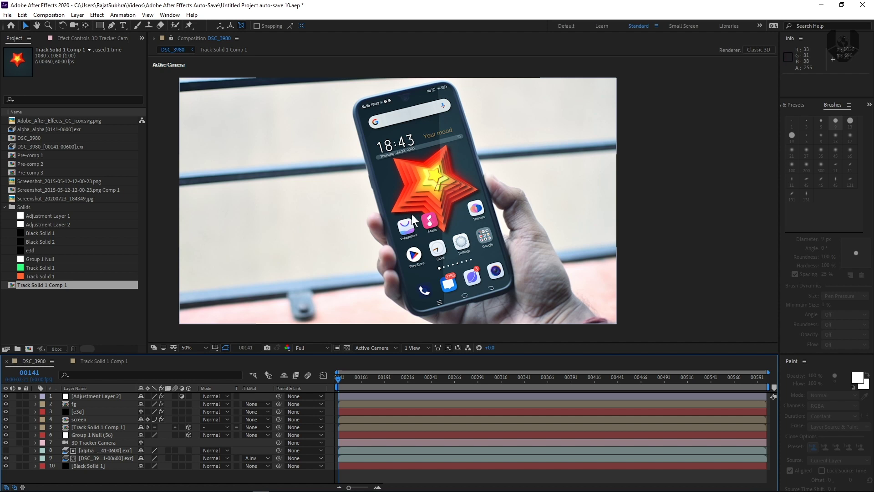
# Step: In Track Solid 1 Comp 1, turn off the star's Drop Shadow to compare, then return to DSC_3980
pyautogui.doubleClick(88, 426)
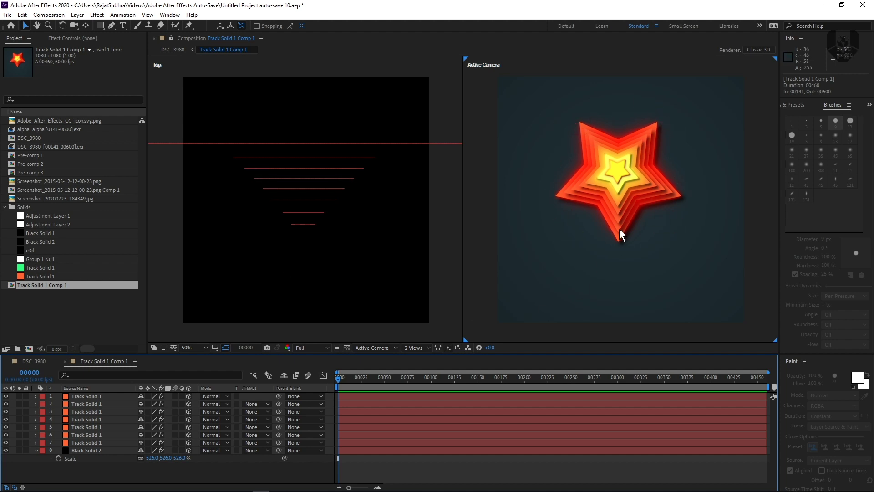
pyautogui.click(624, 215)
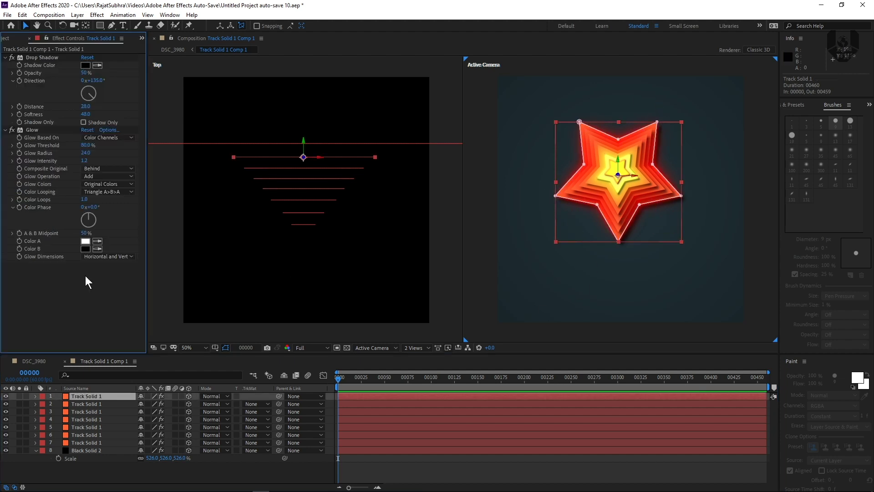
pyautogui.click(32, 131)
pyautogui.click(20, 60)
pyautogui.click(11, 58)
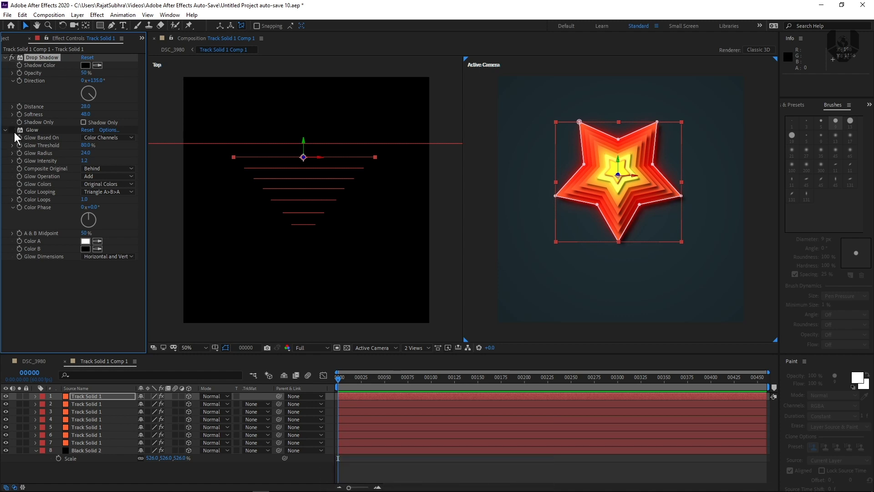
pyautogui.click(77, 302)
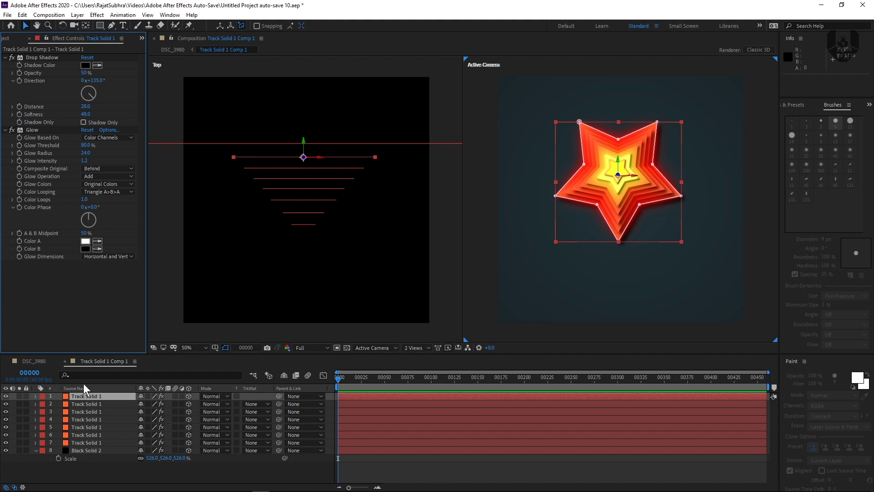
pyautogui.click(36, 364)
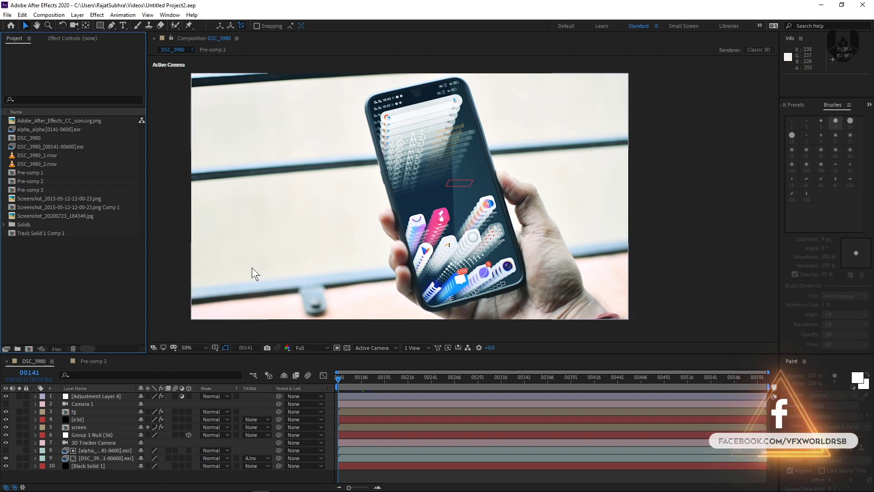
pyautogui.click(89, 361)
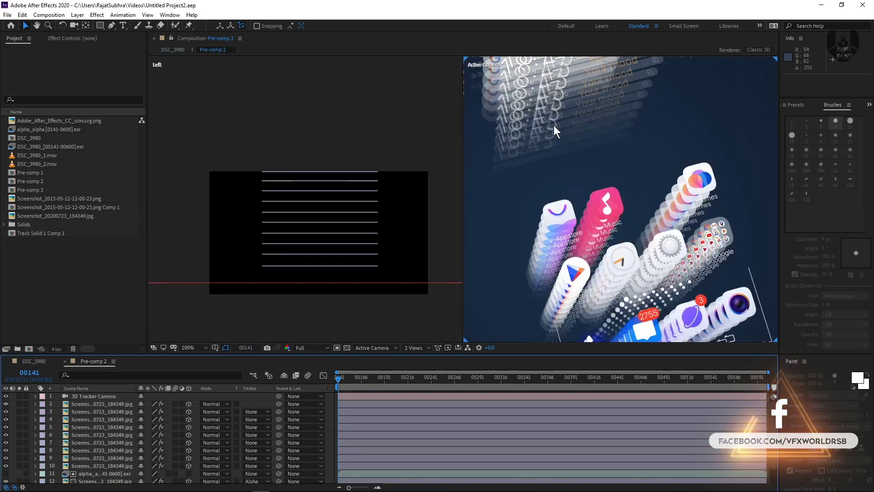
pyautogui.scroll(-2, 603, 152)
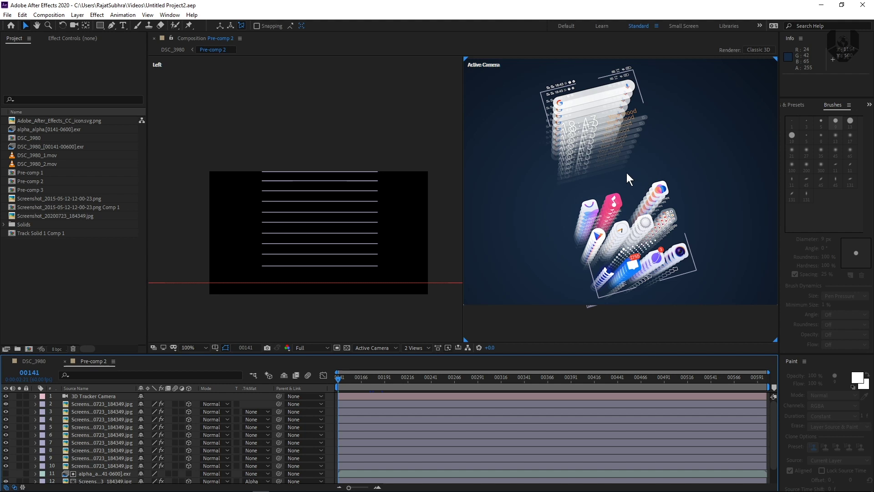
pyautogui.scroll(5, 626, 173)
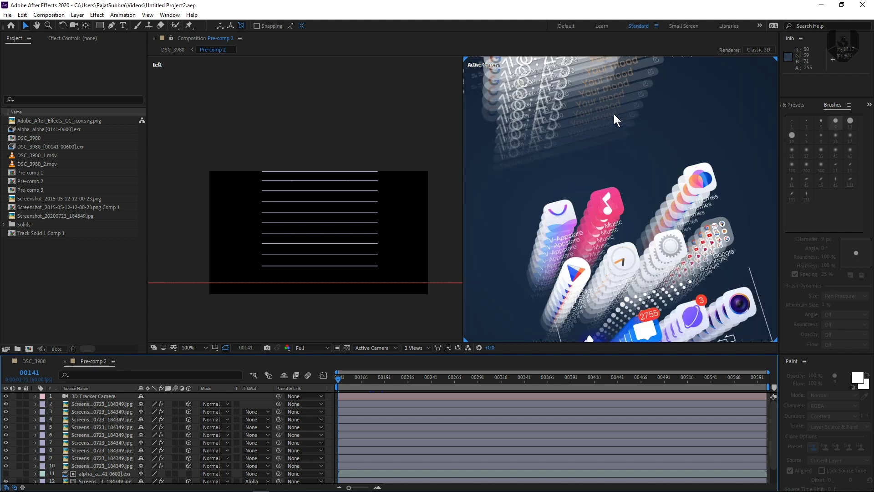
pyautogui.click(111, 462)
pyautogui.scroll(-2, 111, 463)
pyautogui.click(94, 465)
pyautogui.press('t')
pyautogui.scroll(-1, 172, 466)
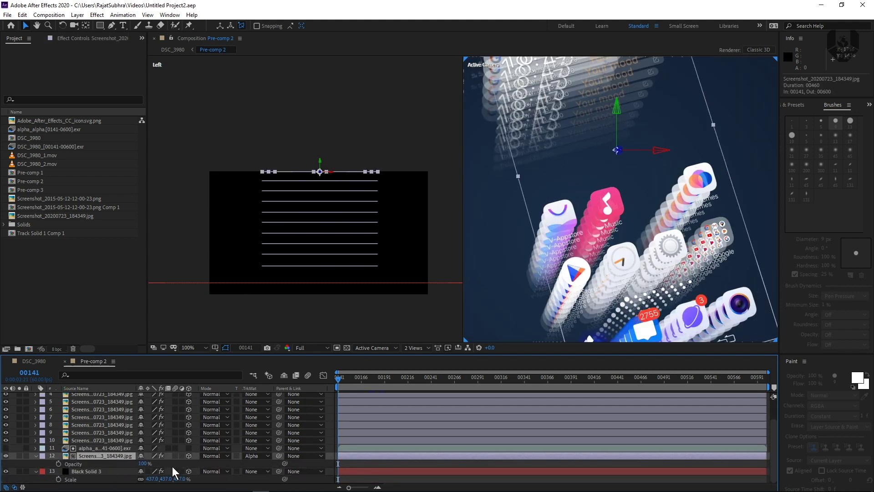
pyautogui.click(89, 433)
pyautogui.click(89, 441)
pyautogui.press('t')
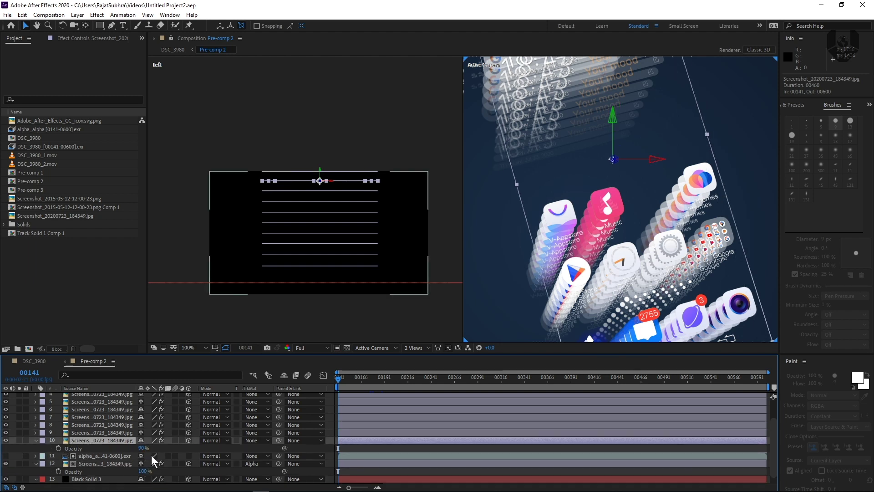
pyautogui.click(89, 433)
pyautogui.press('t')
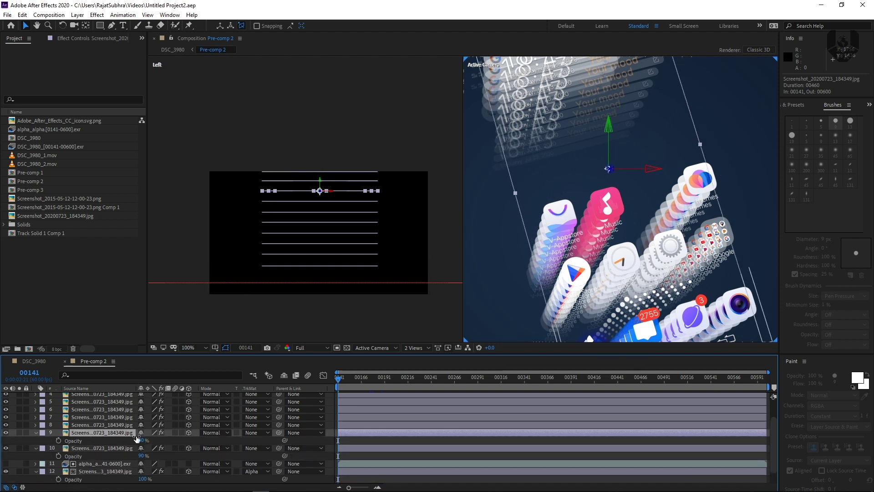
pyautogui.hotkey('ctrl', 'Up')
pyautogui.press('t')
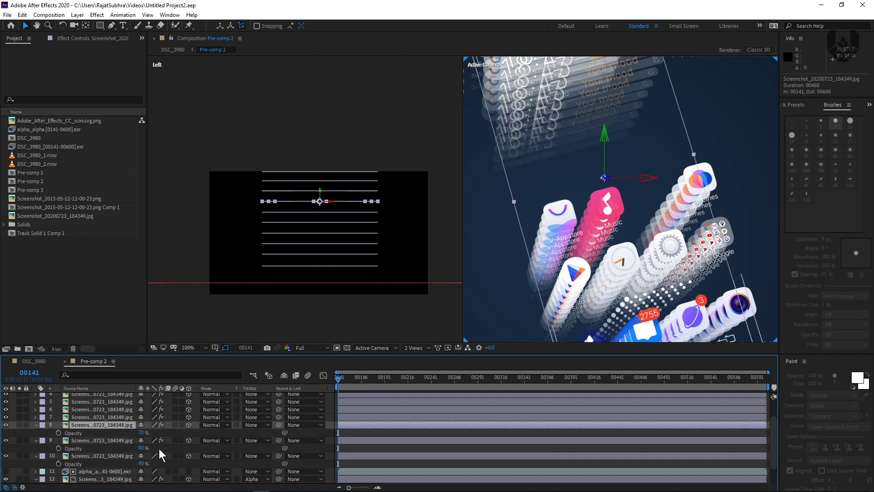
pyautogui.scroll(3, 159, 455)
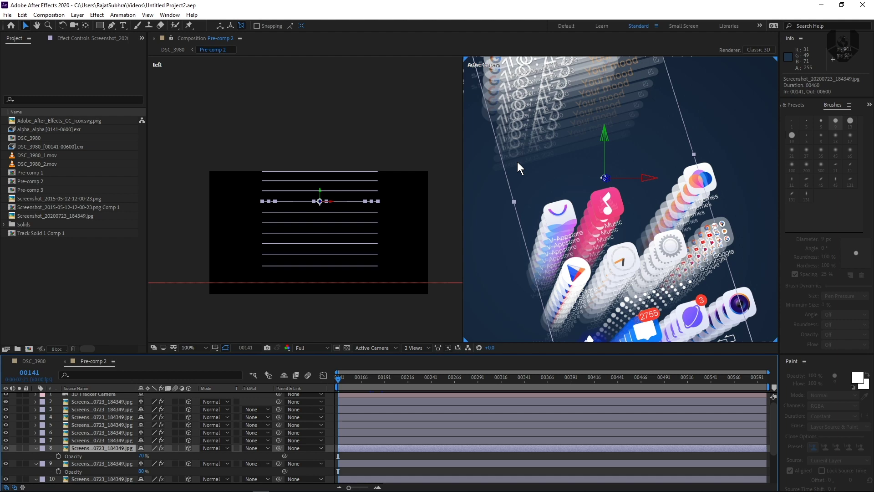
pyautogui.press(',')
pyautogui.press(',')
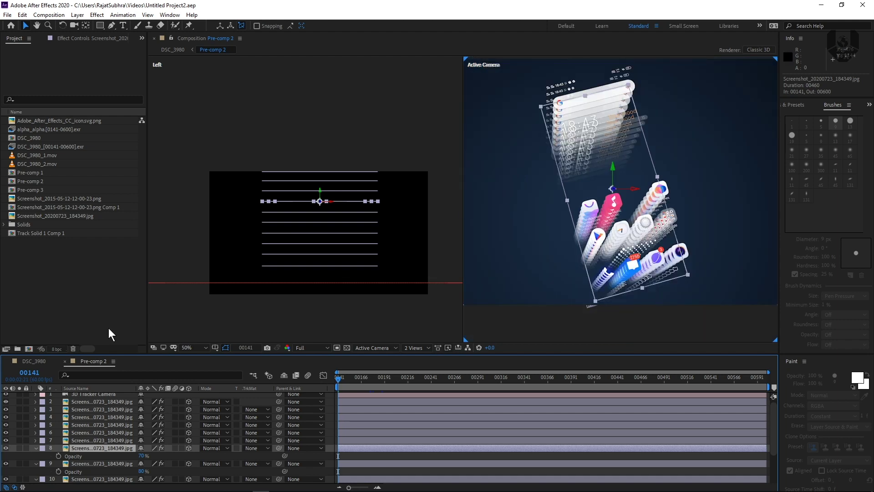
pyautogui.click(48, 363)
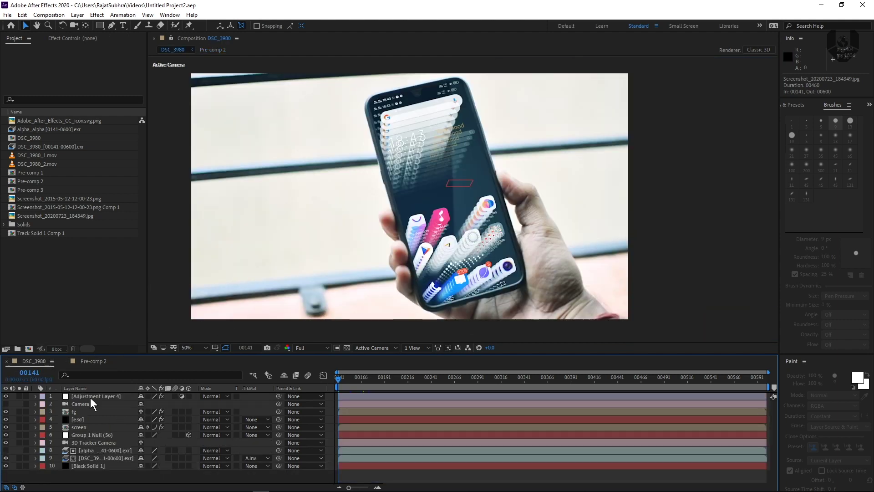
pyautogui.press('.')
pyautogui.press('.')
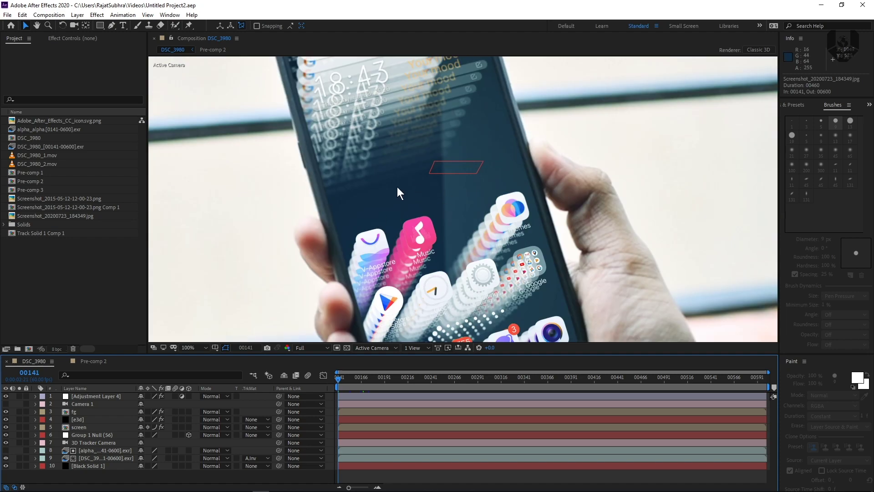
pyautogui.press(',')
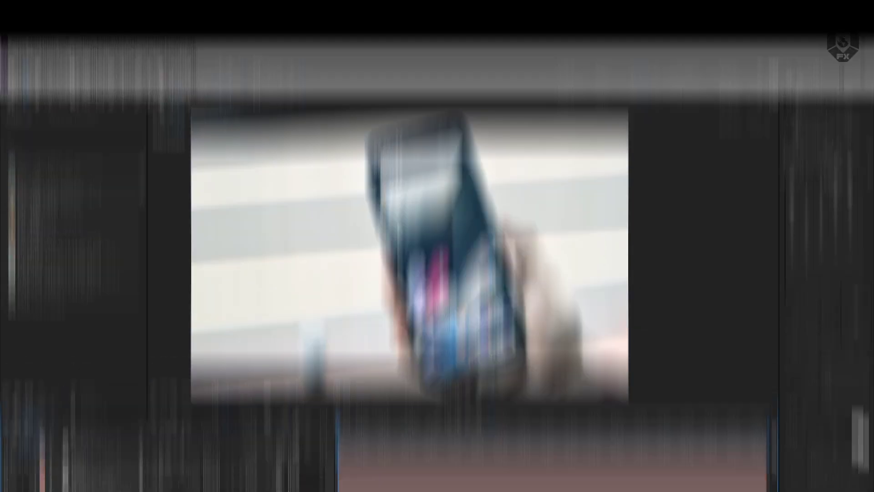